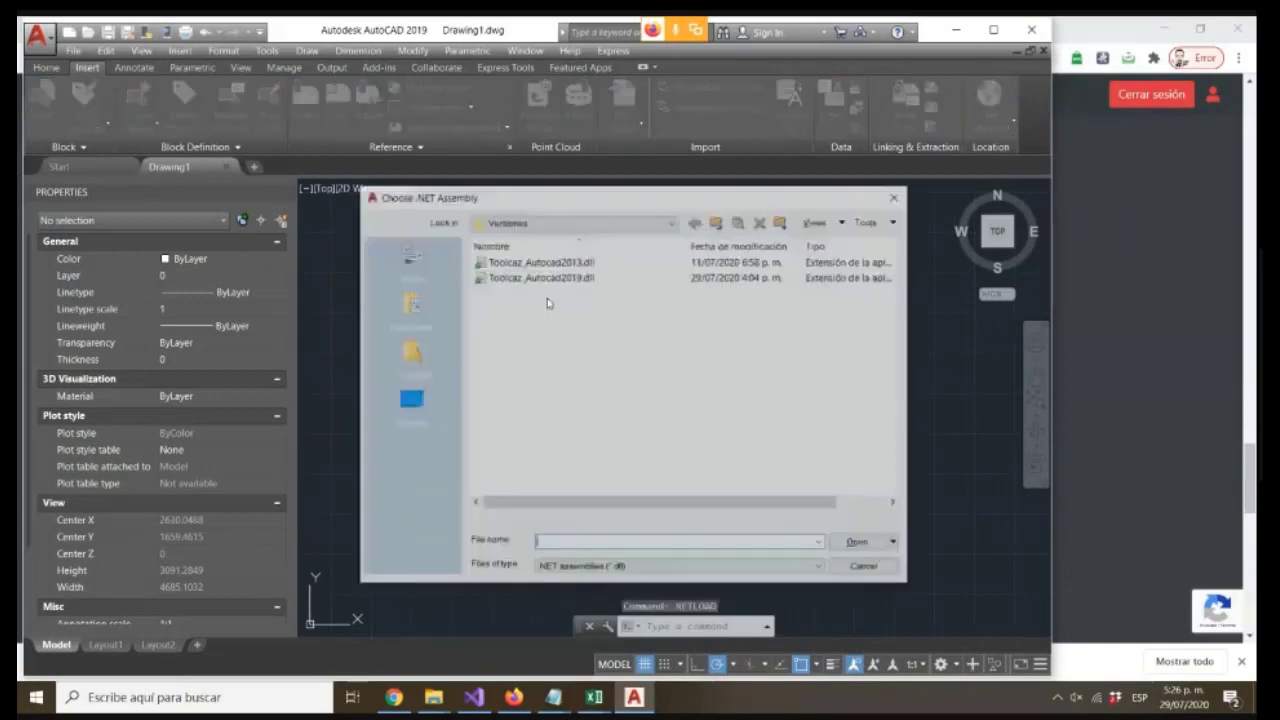
Load the Toolcaz_Autocad2019.dll assembly from the Ejemplo folder and allow it to always load
{"action": "left_click", "coordinate": [717, 222]}
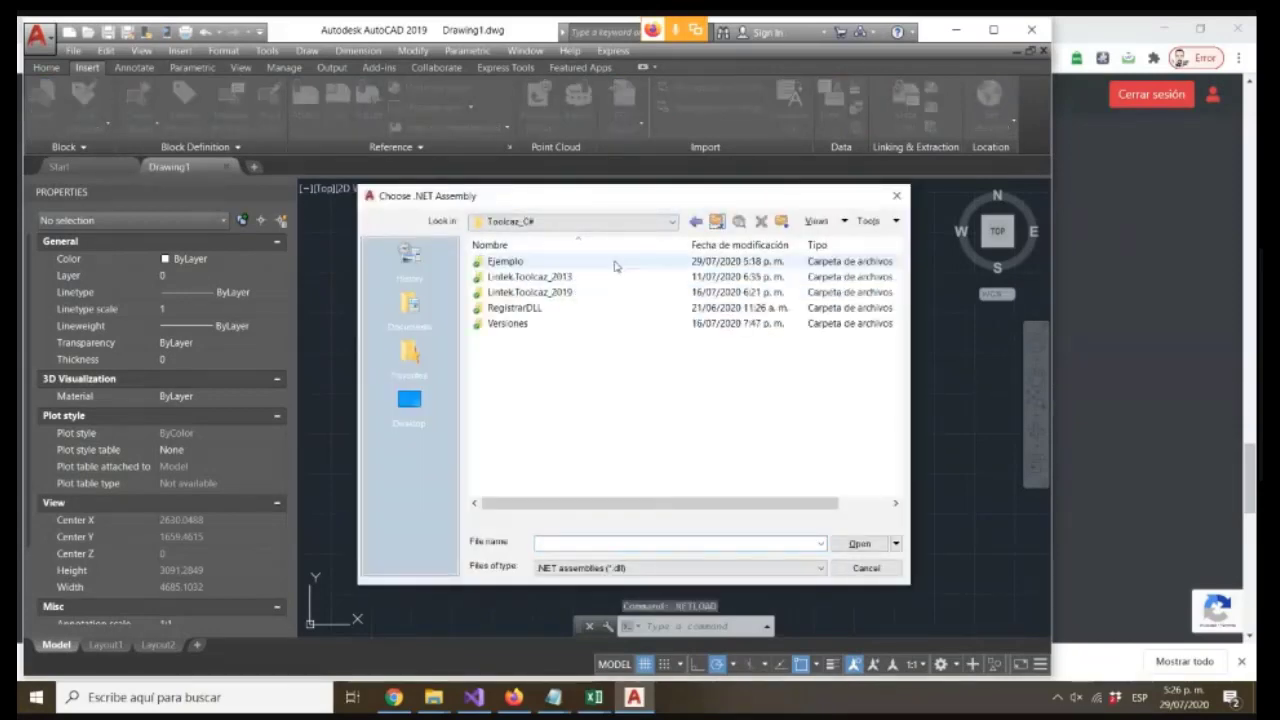
{"action": "double_click", "coordinate": [510, 261]}
{"action": "double_click", "coordinate": [537, 262]}
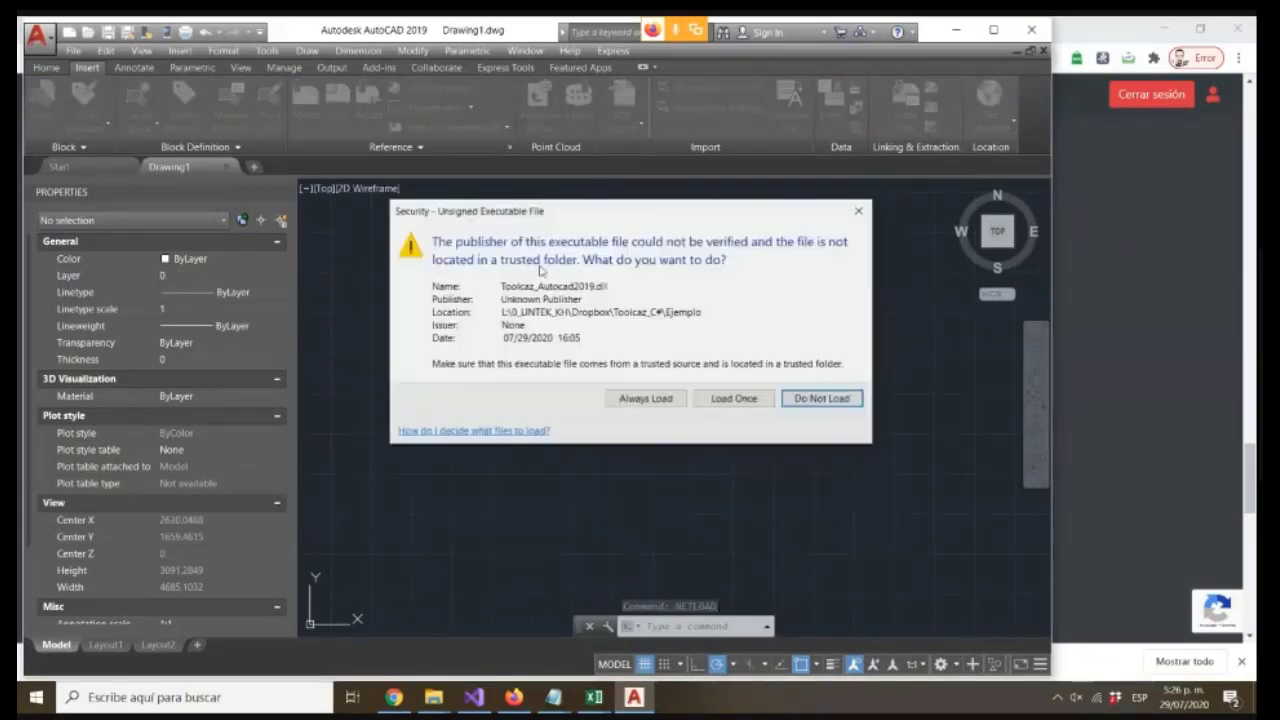
{"action": "left_click", "coordinate": [646, 477]}
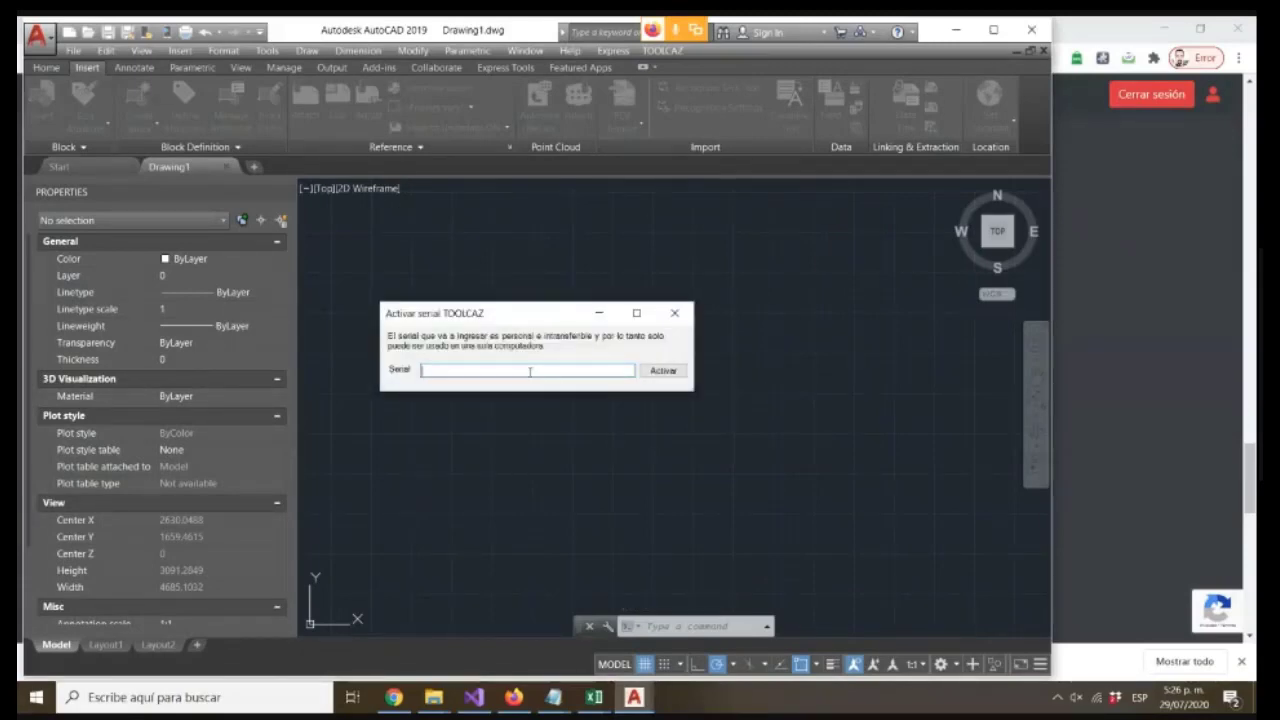
Enter the TOOLCAZ serial key in the activation dialog and activate it
{"action": "left_click", "coordinate": [407, 700]}
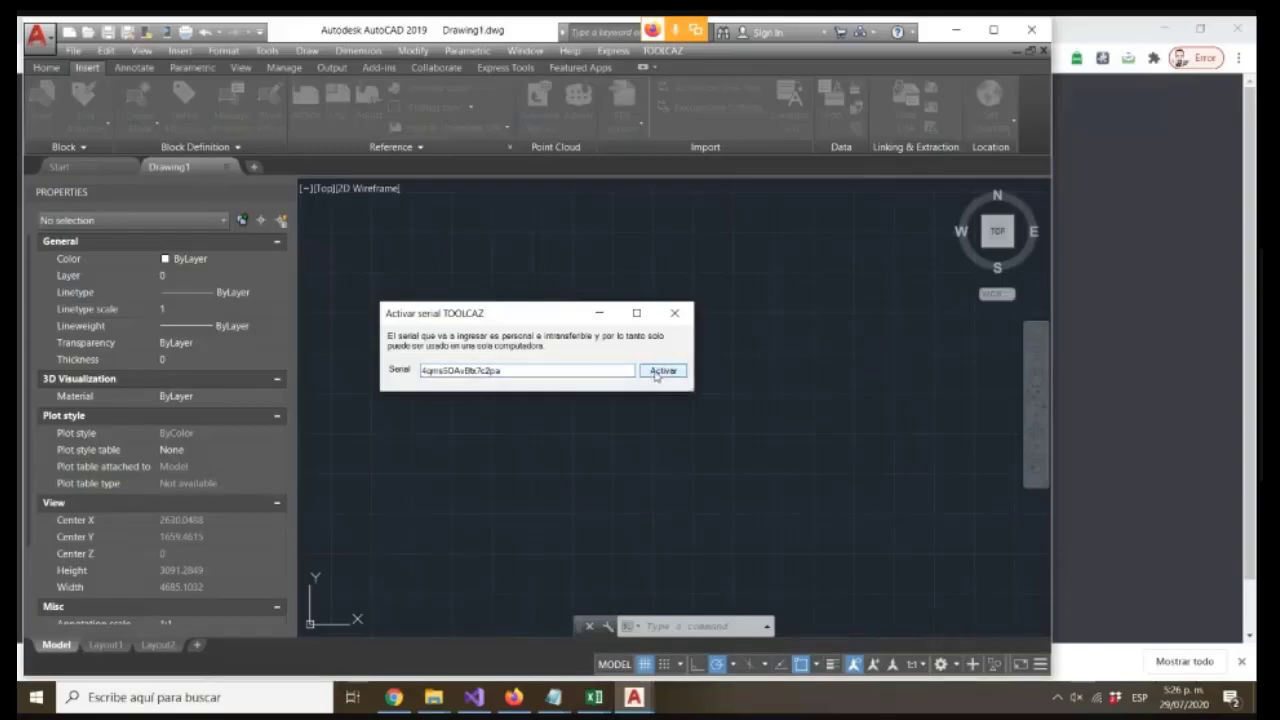
{"action": "left_click", "coordinate": [655, 372]}
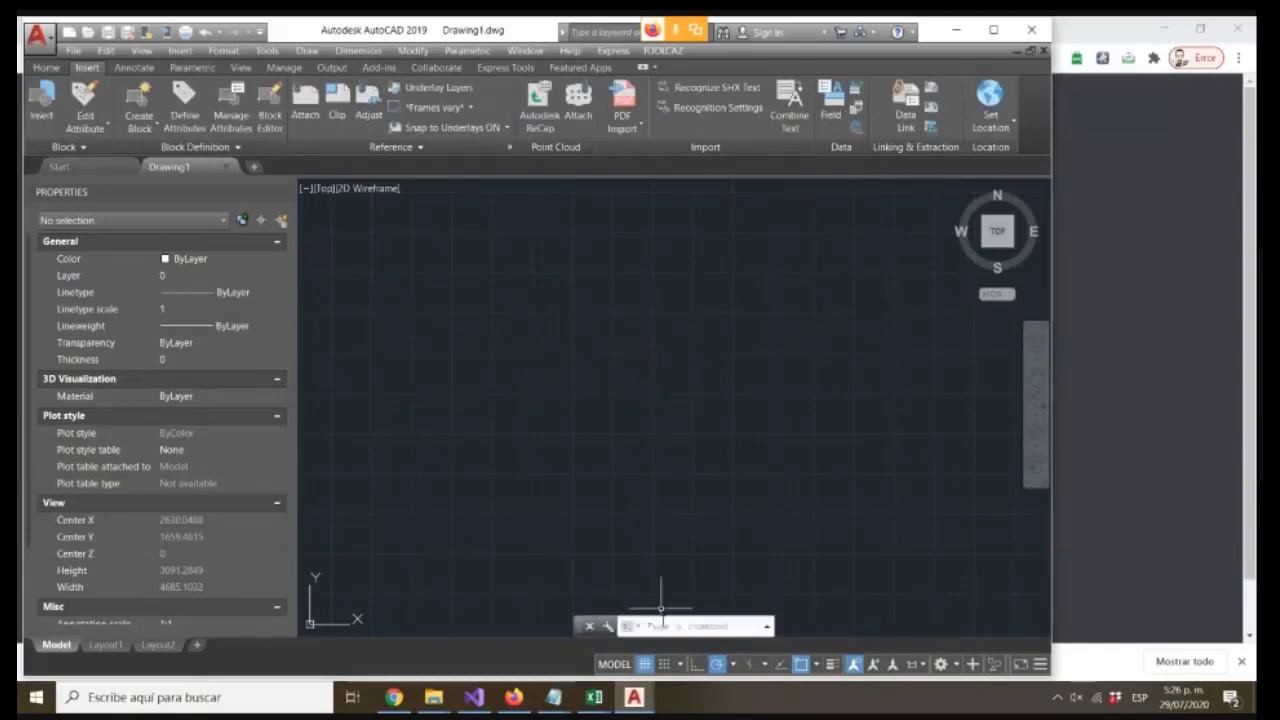
Open the TOOLCAZ menu to review its categories
{"action": "left_click", "coordinate": [667, 52]}
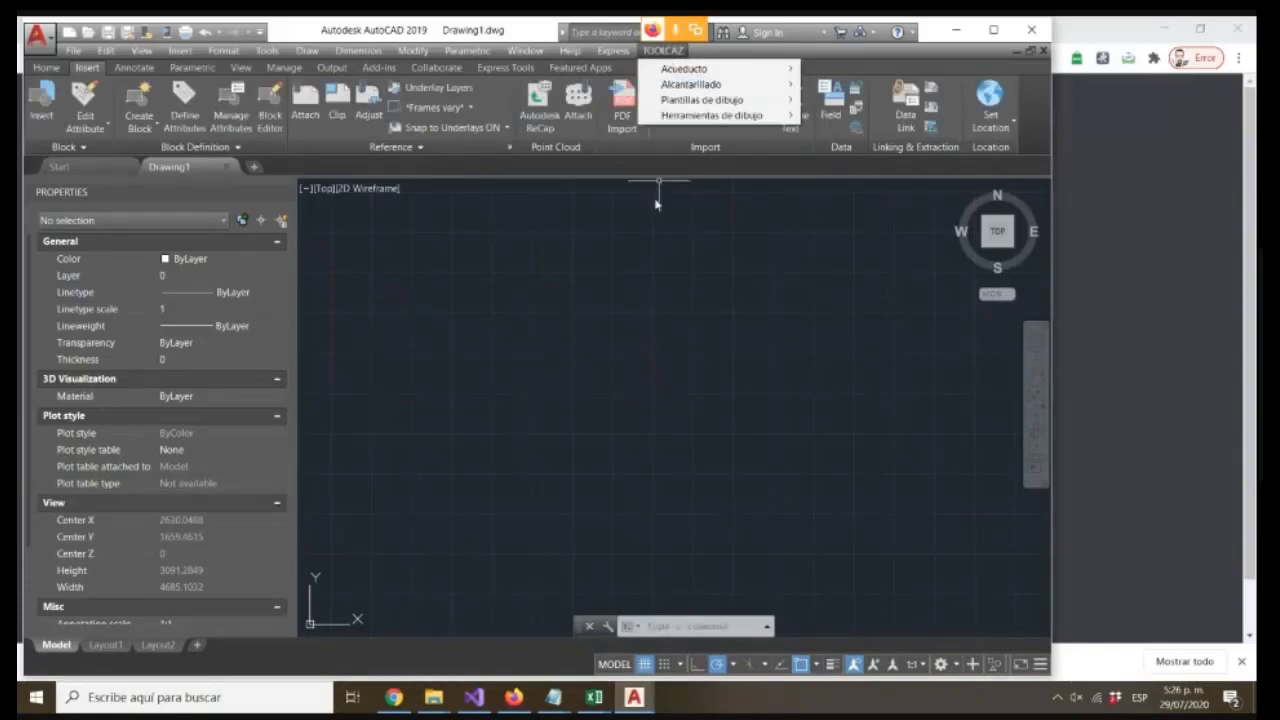
{"action": "left_click", "coordinate": [625, 350]}
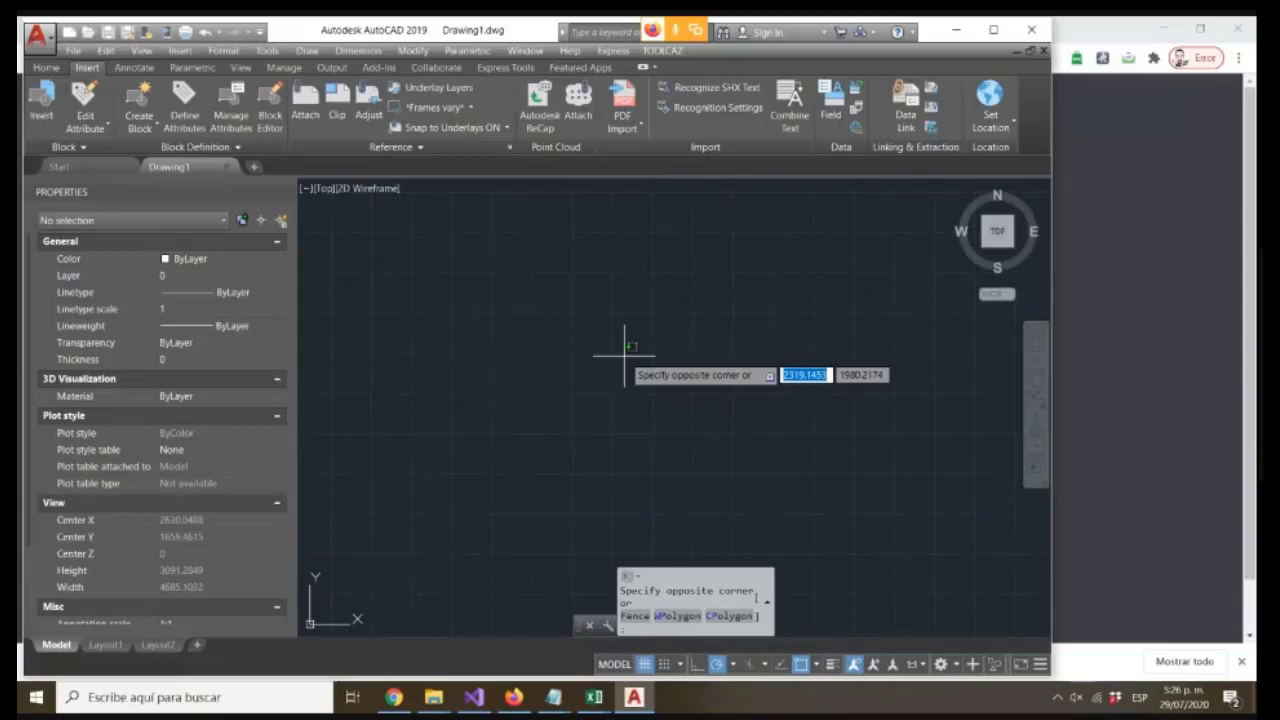
{"action": "left_click", "coordinate": [769, 368]}
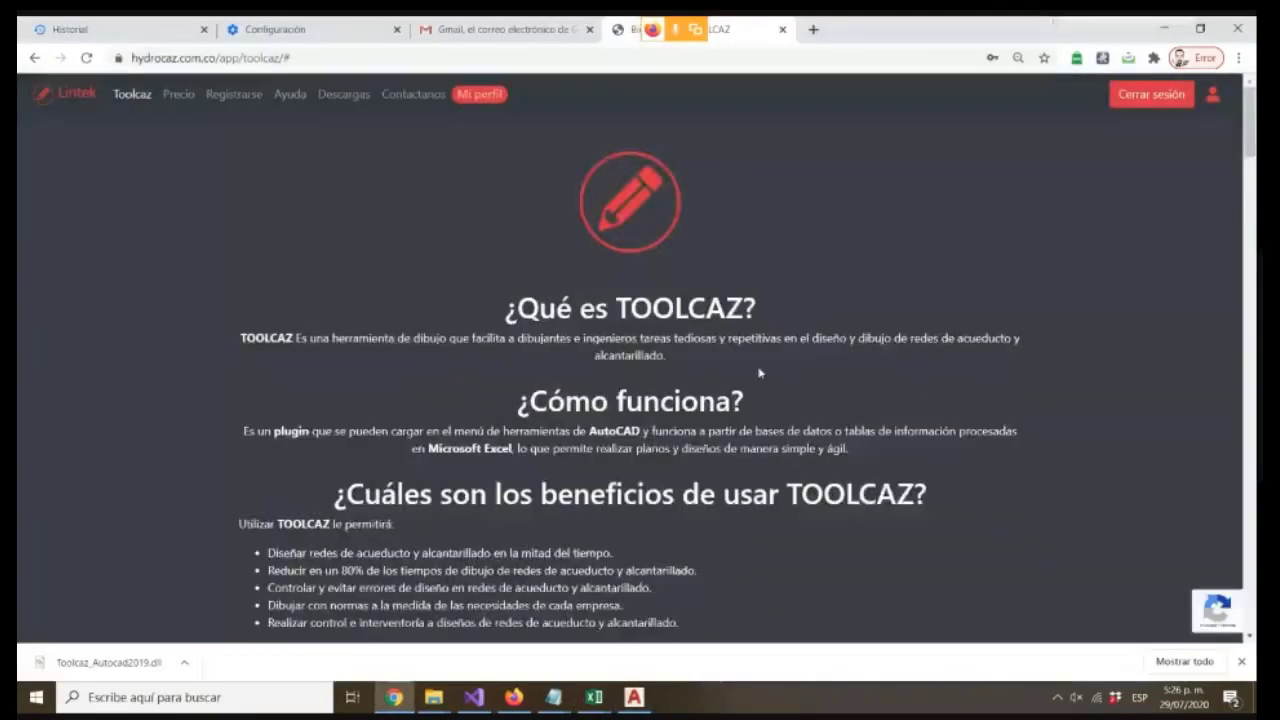
Switch to the browser and review the TOOLCAZ installation instructions on the web page
{"action": "scroll", "coordinate": [728, 397], "scroll_direction": "down", "scroll_amount": 20}
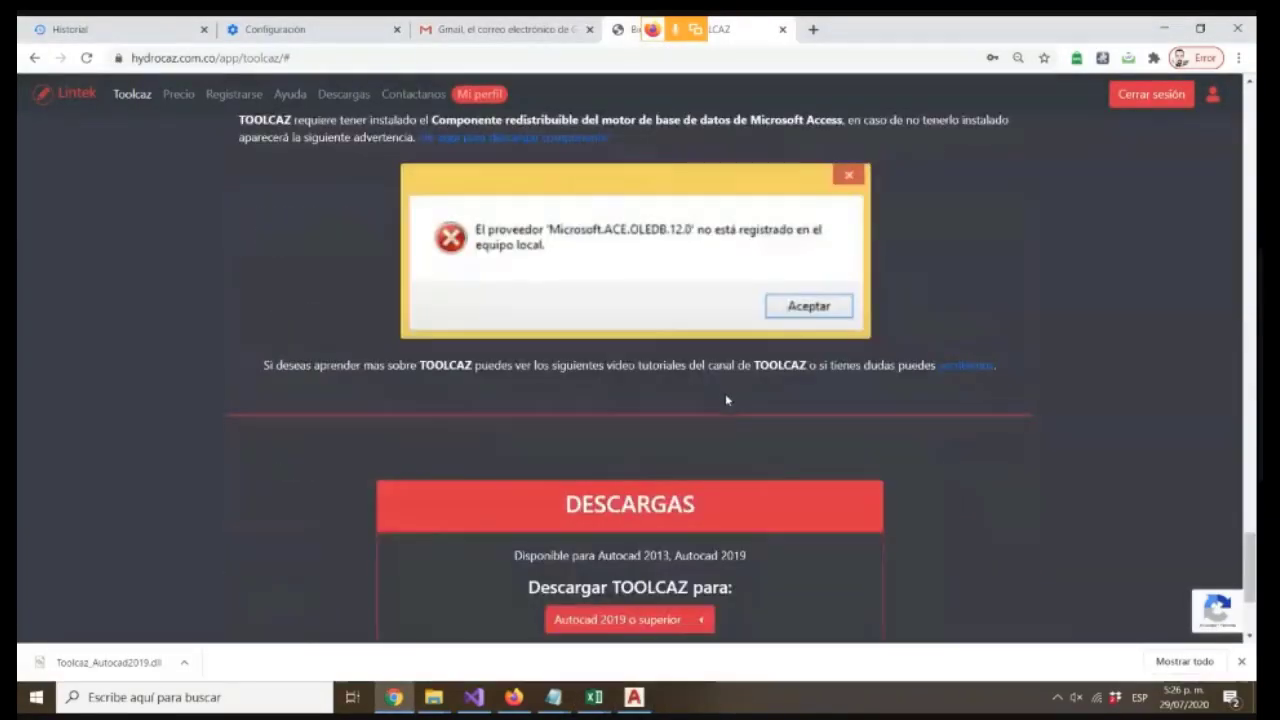
{"action": "scroll", "coordinate": [726, 397], "scroll_direction": "up", "scroll_amount": 12}
{"action": "scroll", "coordinate": [726, 399], "scroll_direction": "up", "scroll_amount": 12}
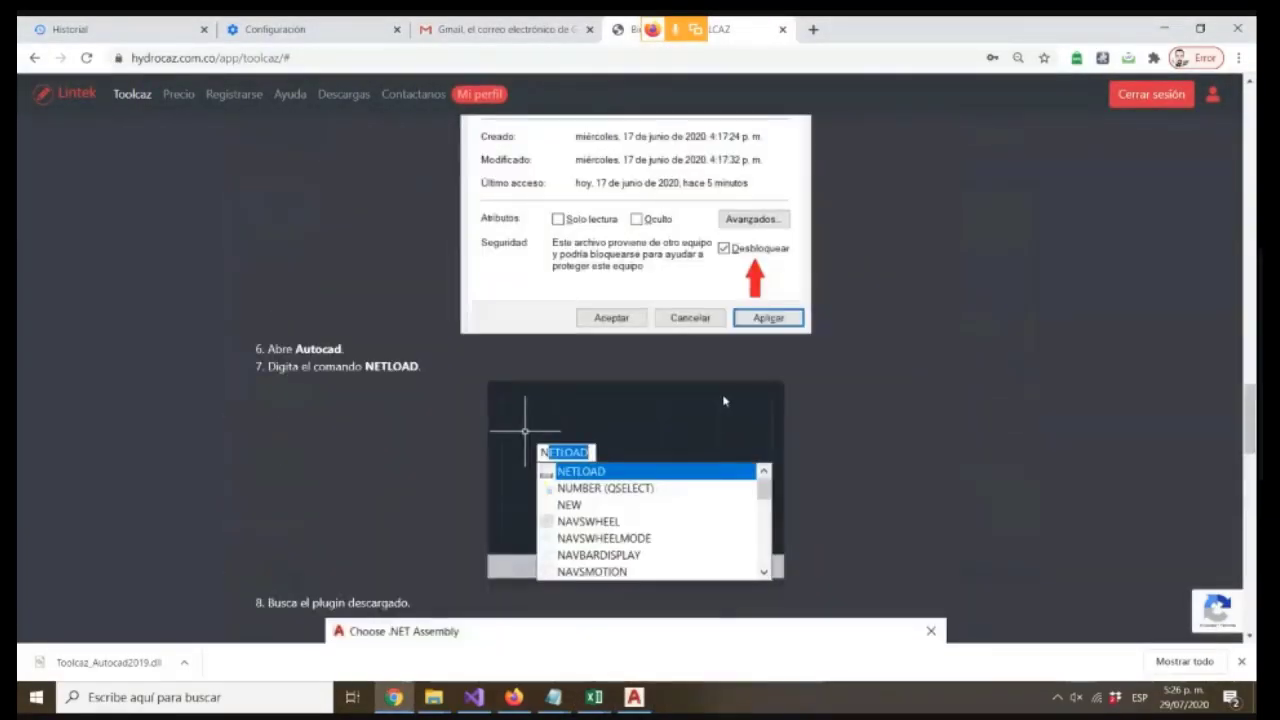
{"action": "scroll", "coordinate": [726, 399], "scroll_direction": "down", "scroll_amount": 20}
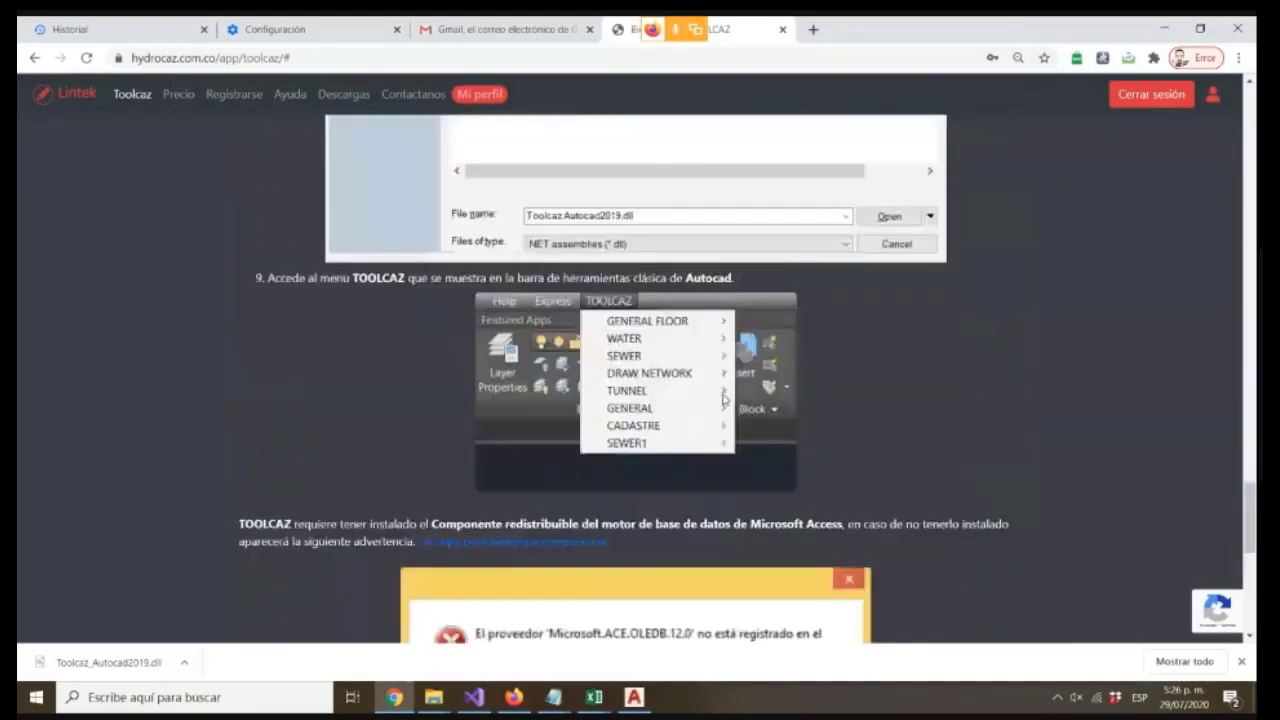
{"action": "scroll", "coordinate": [726, 399], "scroll_direction": "up", "scroll_amount": 8}
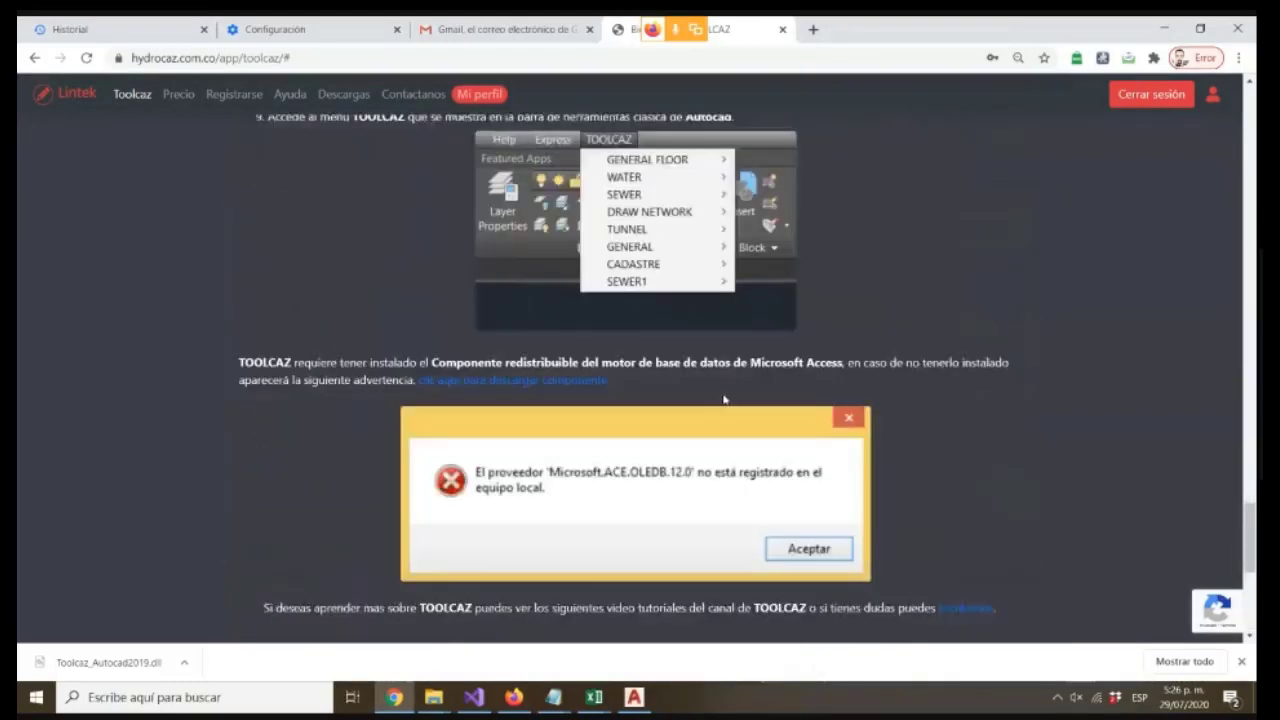
{"action": "scroll", "coordinate": [726, 399], "scroll_direction": "down", "scroll_amount": 1}
{"action": "scroll", "coordinate": [728, 400], "scroll_direction": "up", "scroll_amount": 5}
{"action": "scroll", "coordinate": [729, 401], "scroll_direction": "up", "scroll_amount": 4}
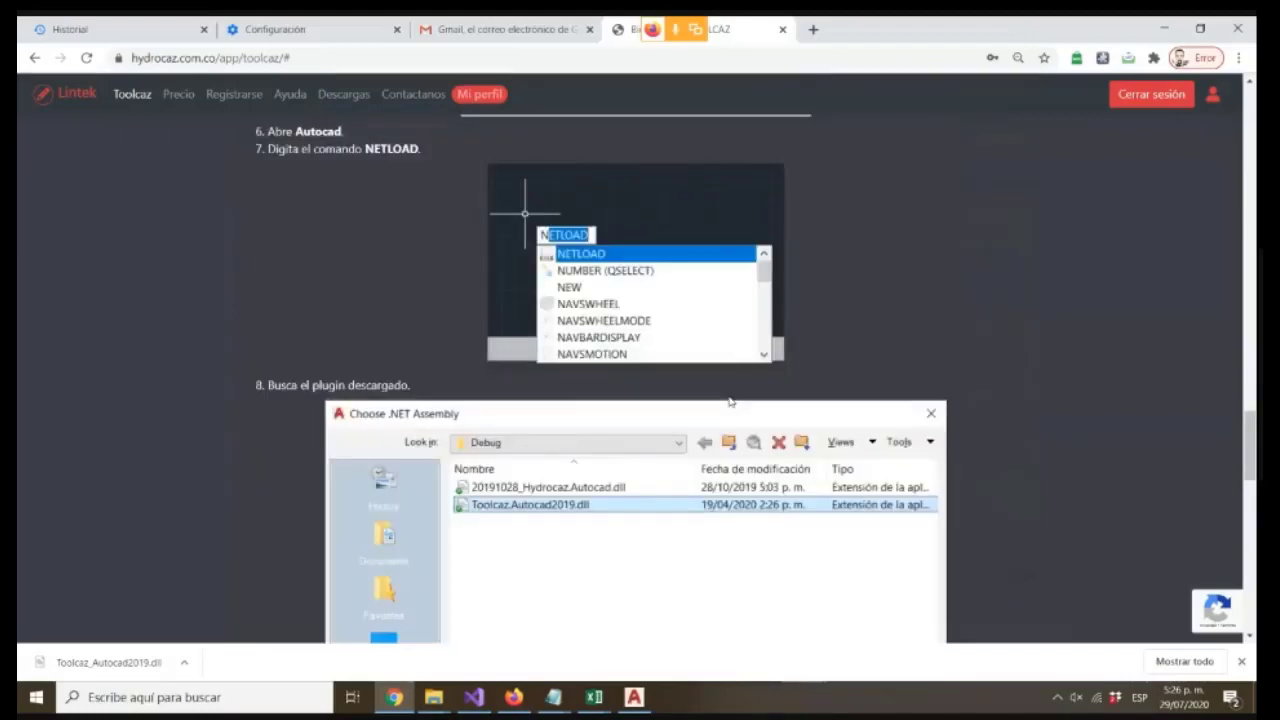
{"action": "scroll", "coordinate": [690, 366], "scroll_direction": "down", "scroll_amount": 1}
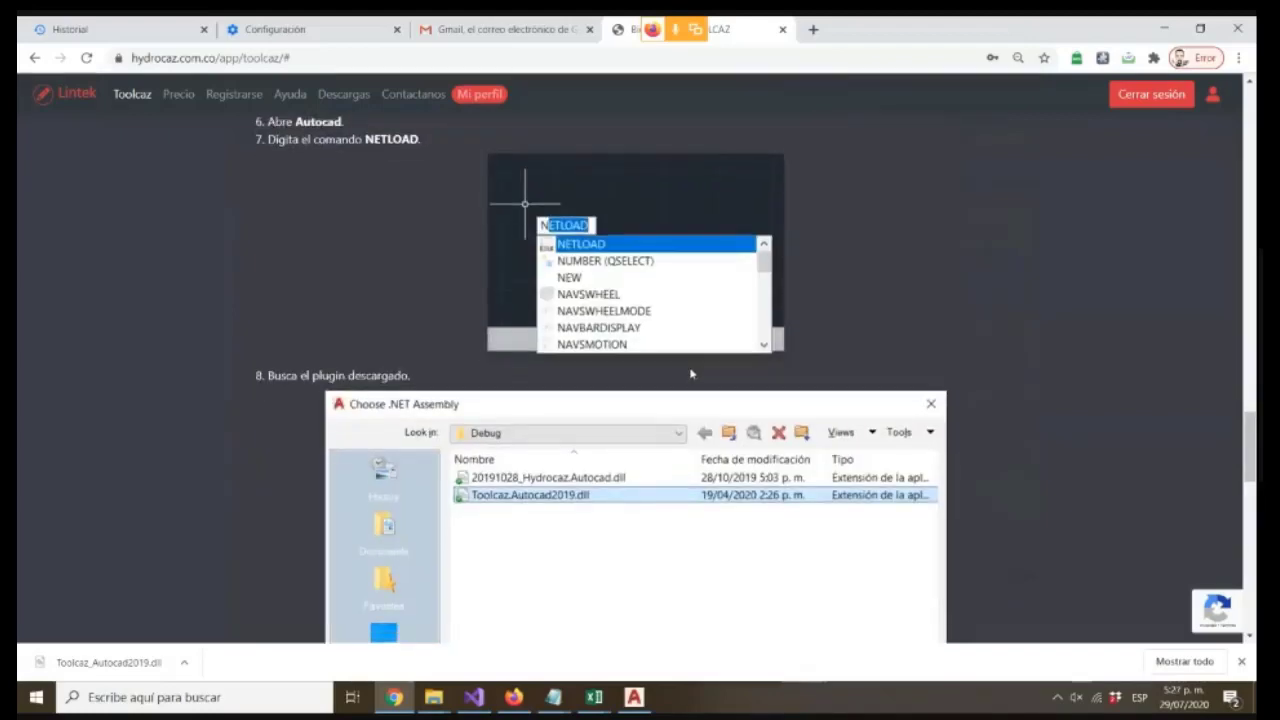
{"action": "scroll", "coordinate": [640, 330], "scroll_direction": "up", "scroll_amount": 4}
{"action": "scroll", "coordinate": [591, 289], "scroll_direction": "down", "scroll_amount": 1}
{"action": "scroll", "coordinate": [591, 289], "scroll_direction": "down", "scroll_amount": 7}
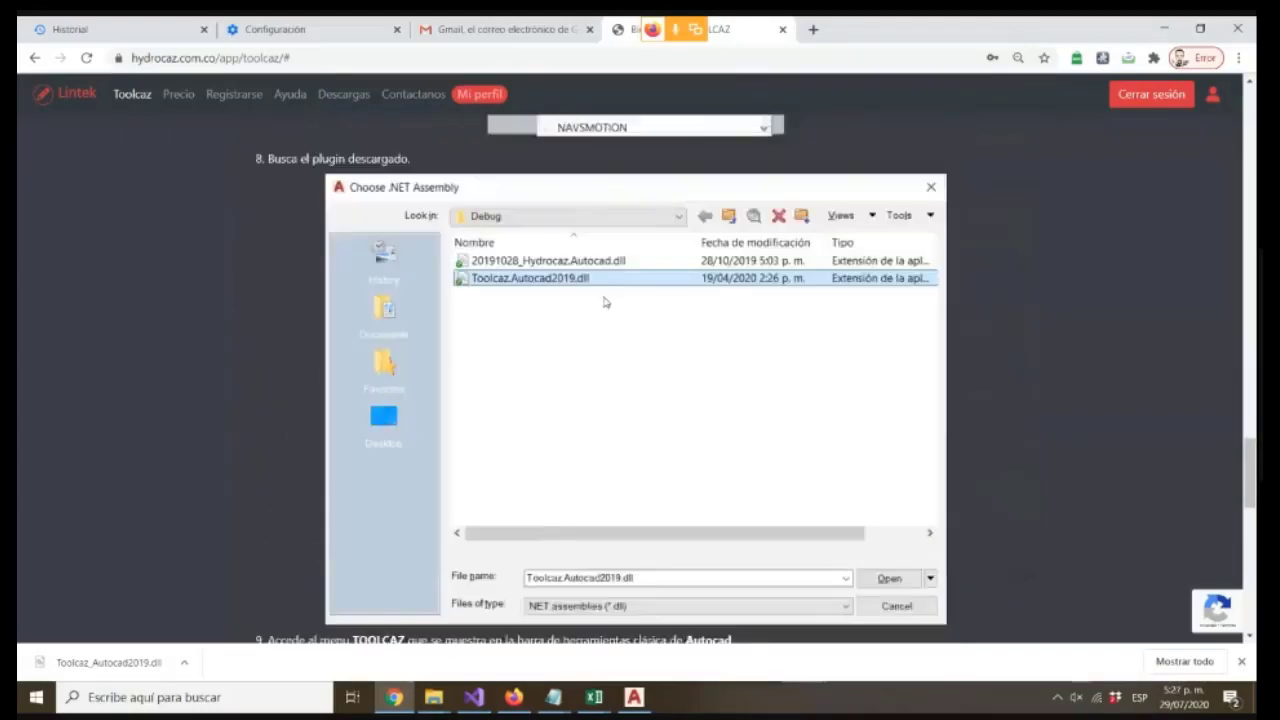
{"action": "scroll", "coordinate": [599, 413], "scroll_direction": "down", "scroll_amount": 4}
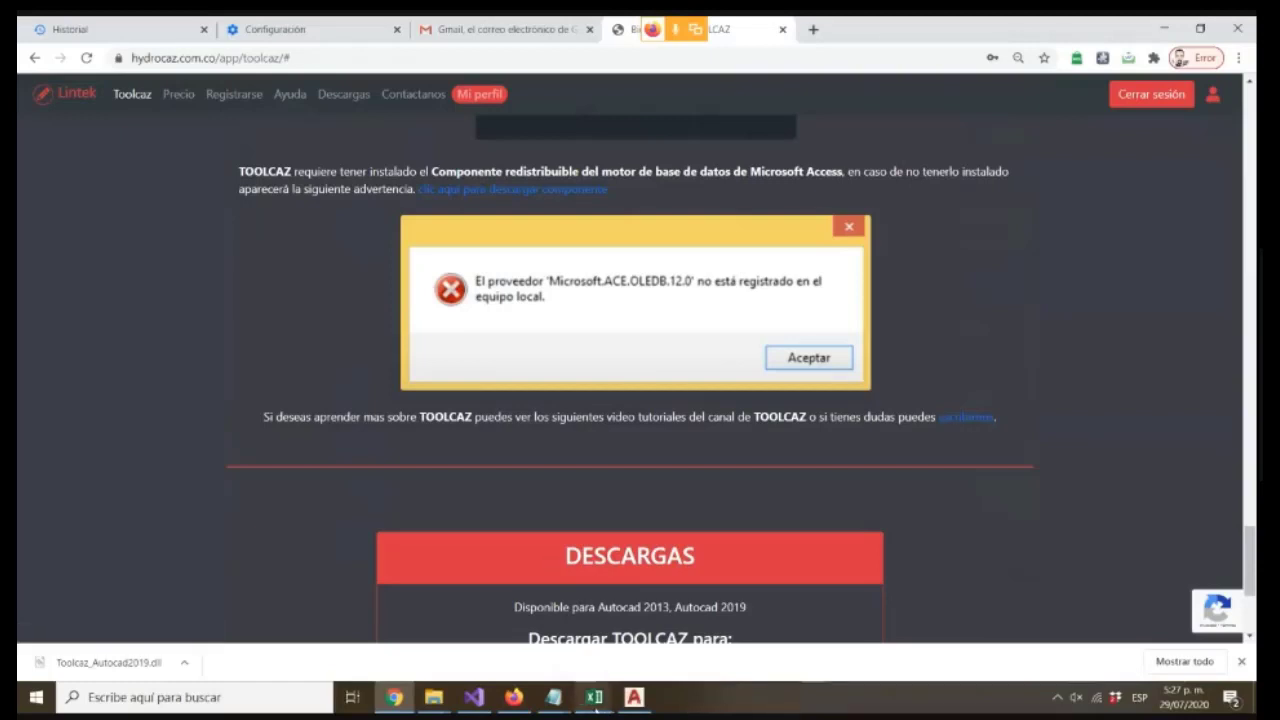
Return to AutoCAD and open the TOOLCAZ menu
{"action": "left_click", "coordinate": [594, 697]}
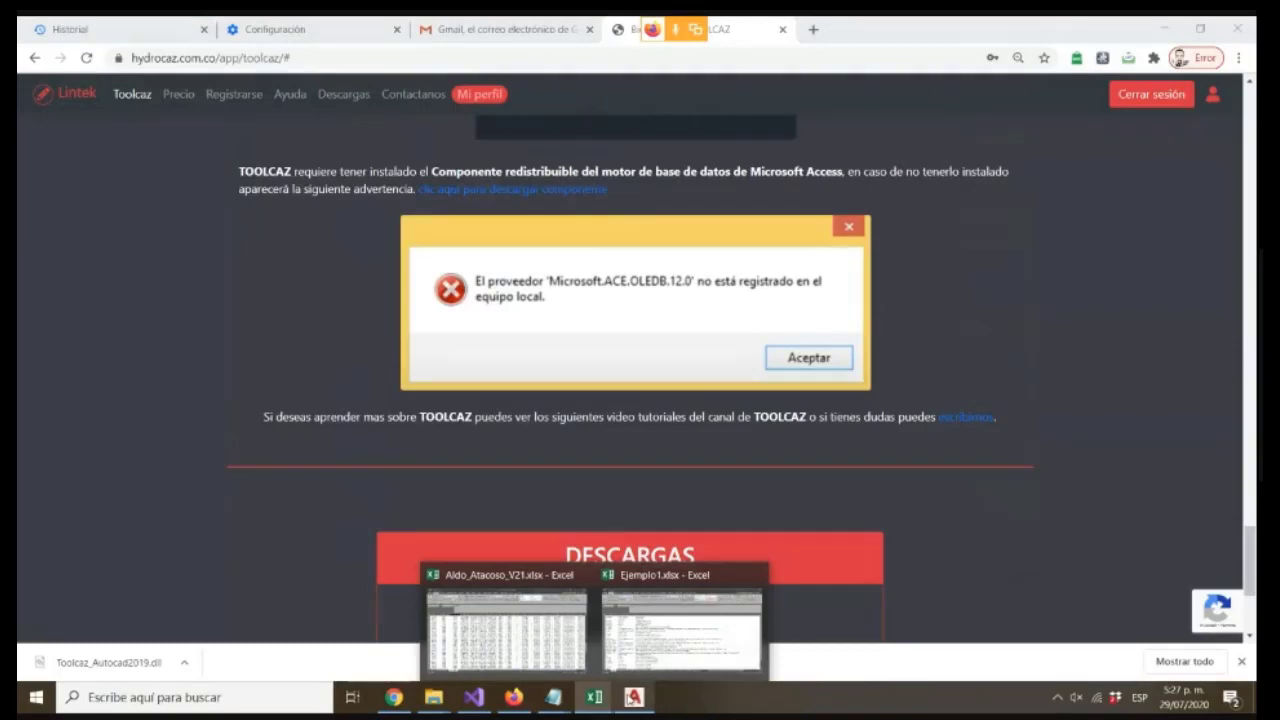
{"action": "left_click", "coordinate": [633, 699]}
{"action": "left_click", "coordinate": [655, 45]}
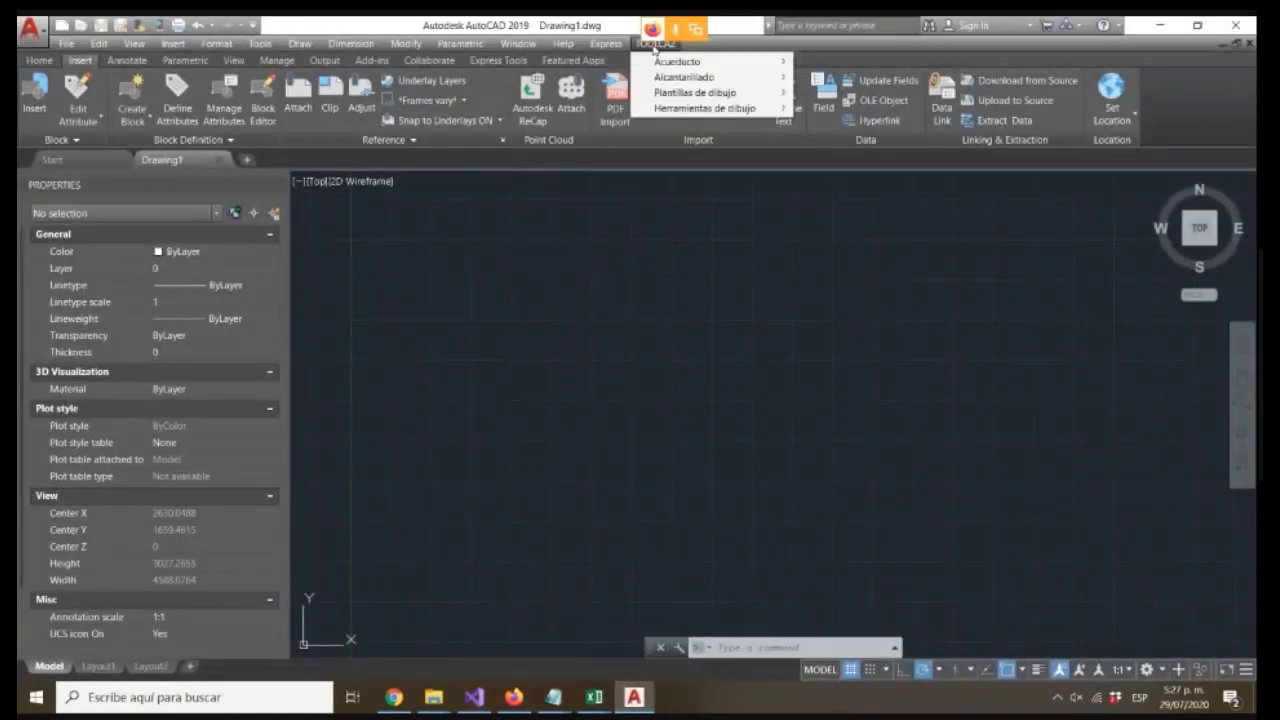
{"action": "left_click", "coordinate": [260, 43]}
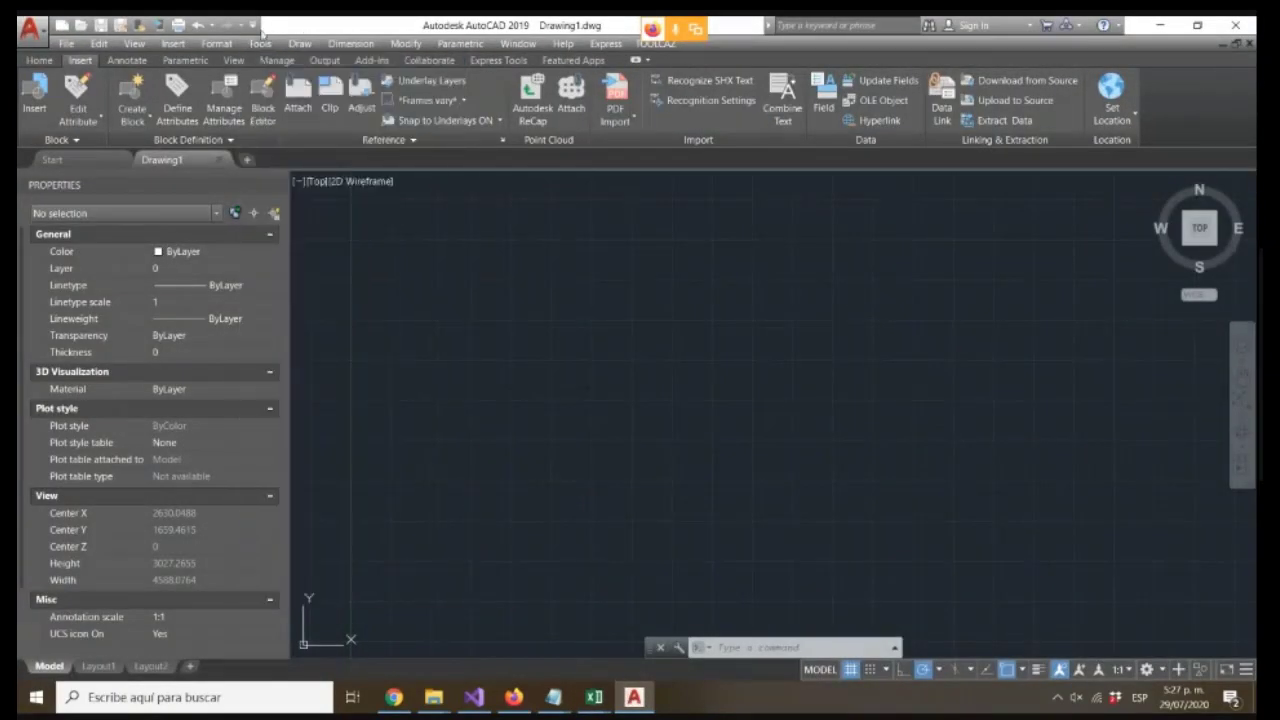
Toggle the menu bar off and back on
{"action": "left_click", "coordinate": [253, 24]}
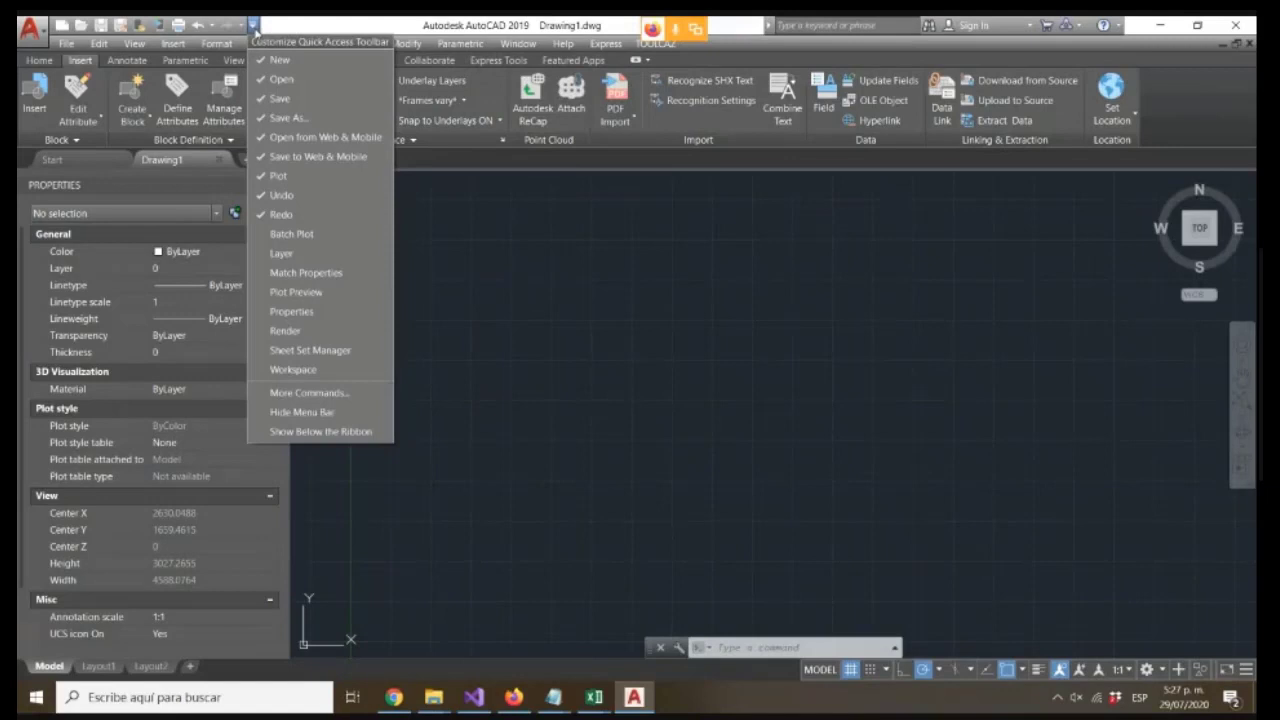
{"action": "left_click", "coordinate": [331, 412]}
{"action": "left_click", "coordinate": [253, 24]}
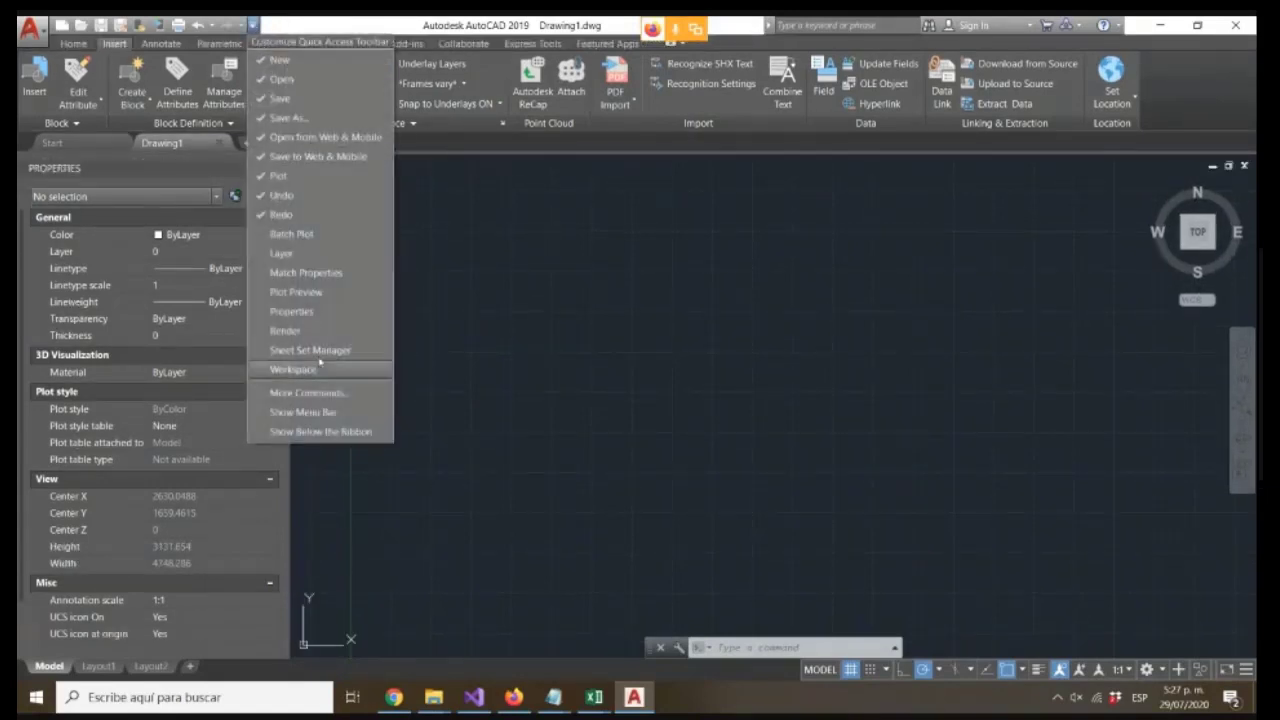
{"action": "left_click", "coordinate": [309, 412]}
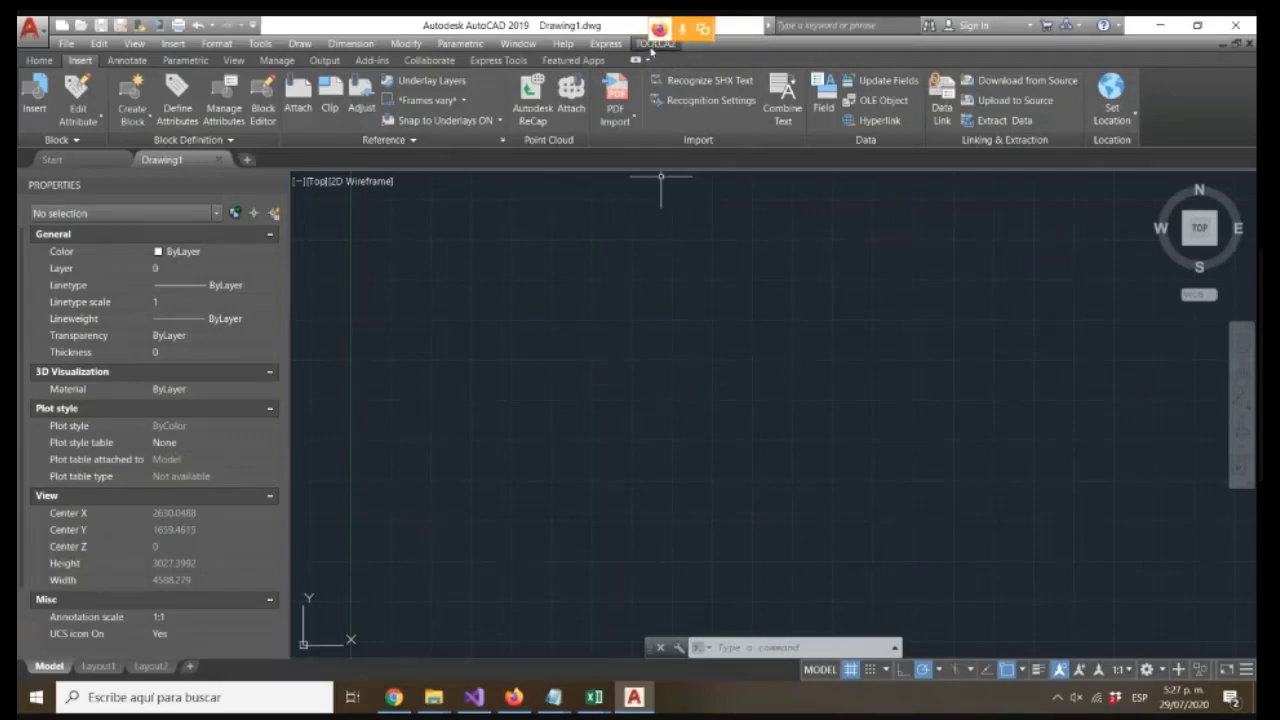
Run the TCAZ_SPROFILE command to open the sewer profile settings dialog, and close it
{"action": "left_click", "coordinate": [765, 647]}
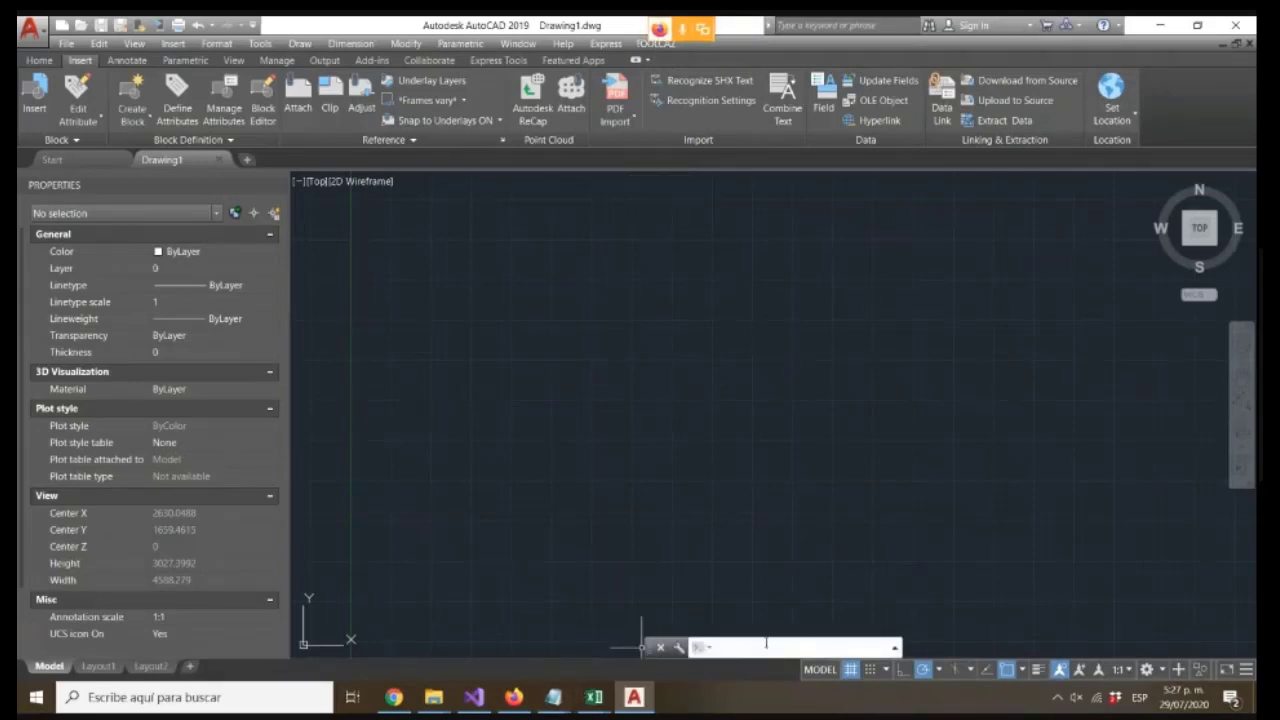
{"action": "type", "text": "TCAZ"}
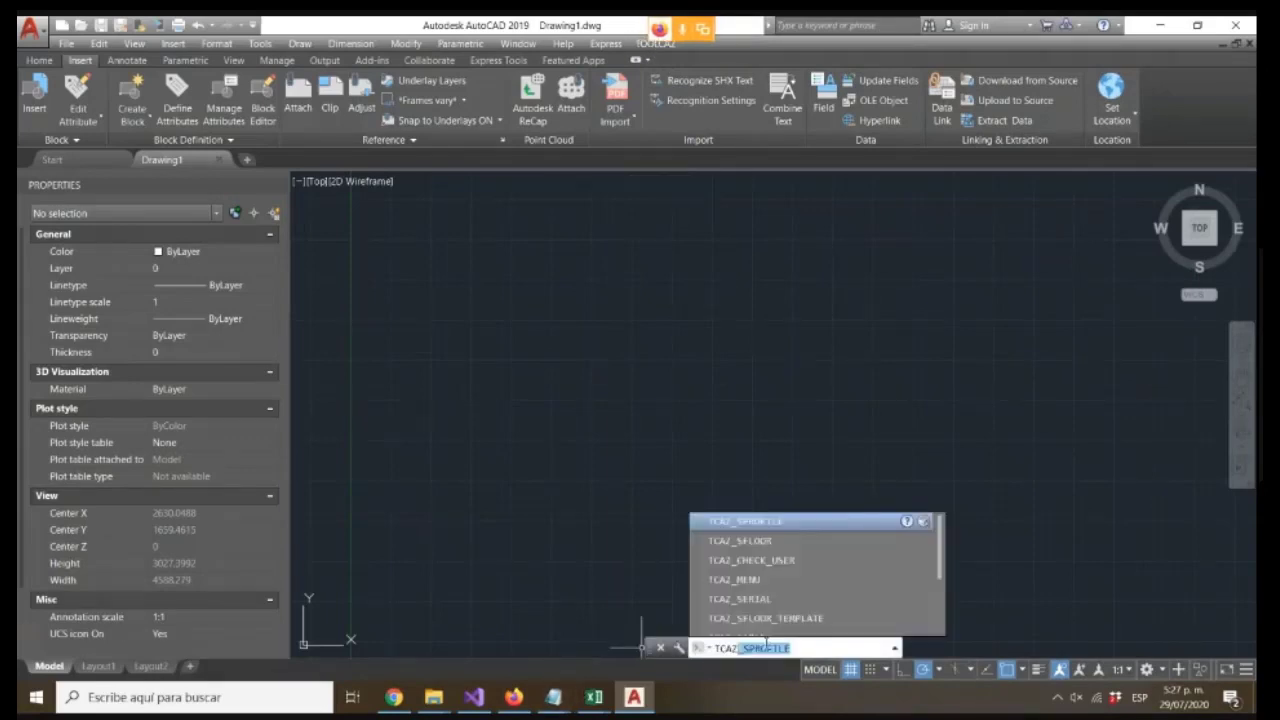
{"action": "key", "text": "Down"}
{"action": "key", "text": "Down"}
{"action": "key", "text": "Down"}
{"action": "key", "text": "Down"}
{"action": "key", "text": "Down"}
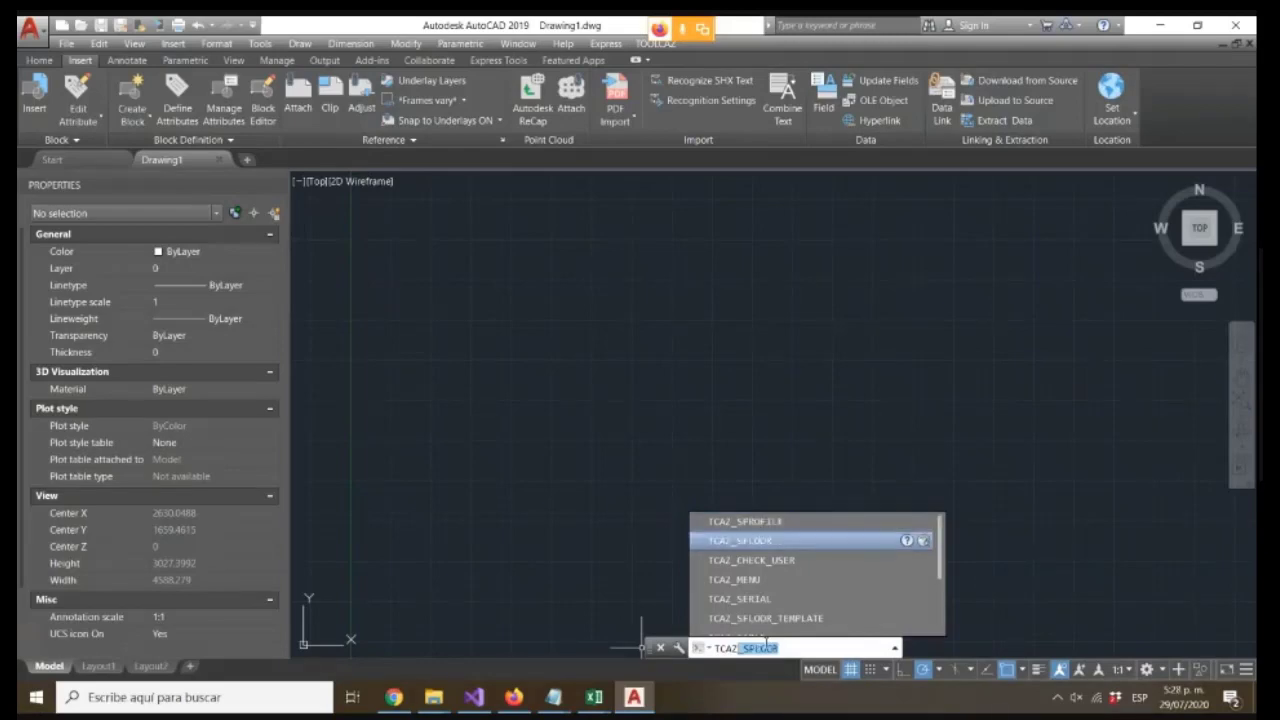
{"action": "key", "text": "Down"}
{"action": "key", "text": "Down"}
{"action": "key", "text": "Down"}
{"action": "key", "text": "Down"}
{"action": "key", "text": "Down"}
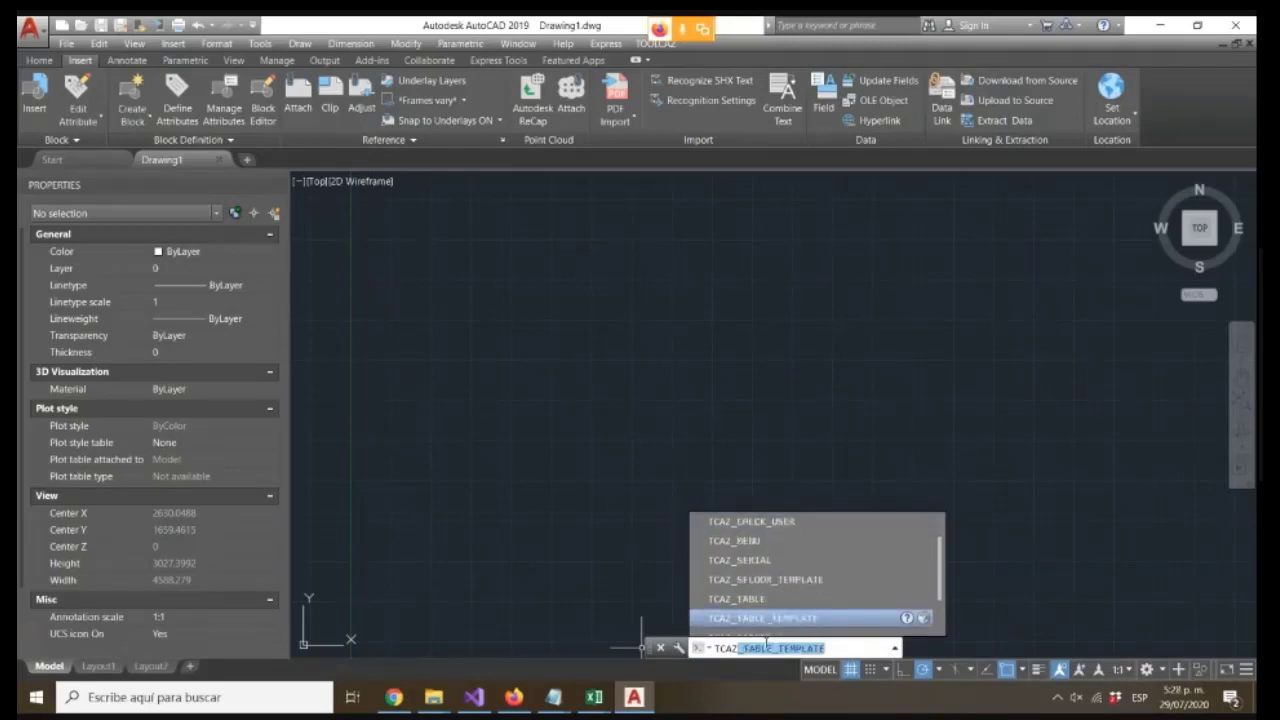
{"action": "key", "text": "Up"}
{"action": "key", "text": "Up"}
{"action": "key", "text": "Up"}
{"action": "key", "text": "Up"}
{"action": "key", "text": "Up"}
{"action": "key", "text": "Up"}
{"action": "key", "text": "Up"}
{"action": "key", "text": "Up"}
{"action": "key", "text": "Up"}
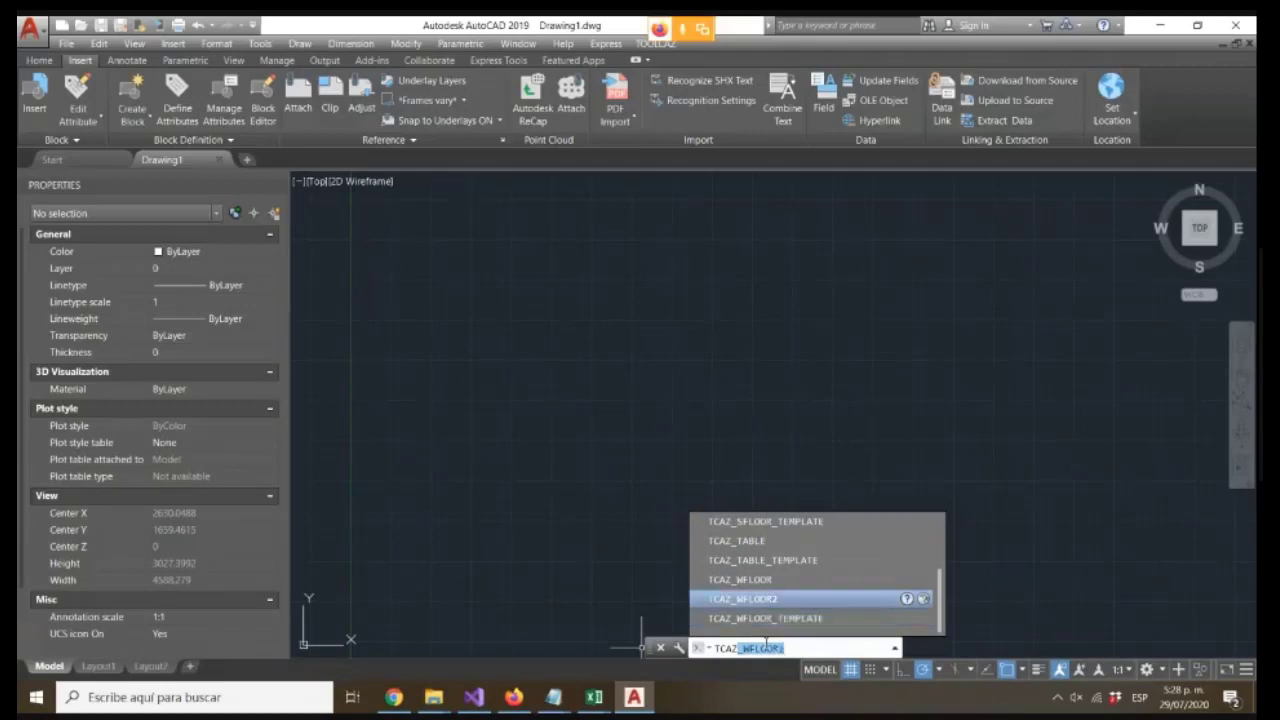
{"action": "key", "text": "Up"}
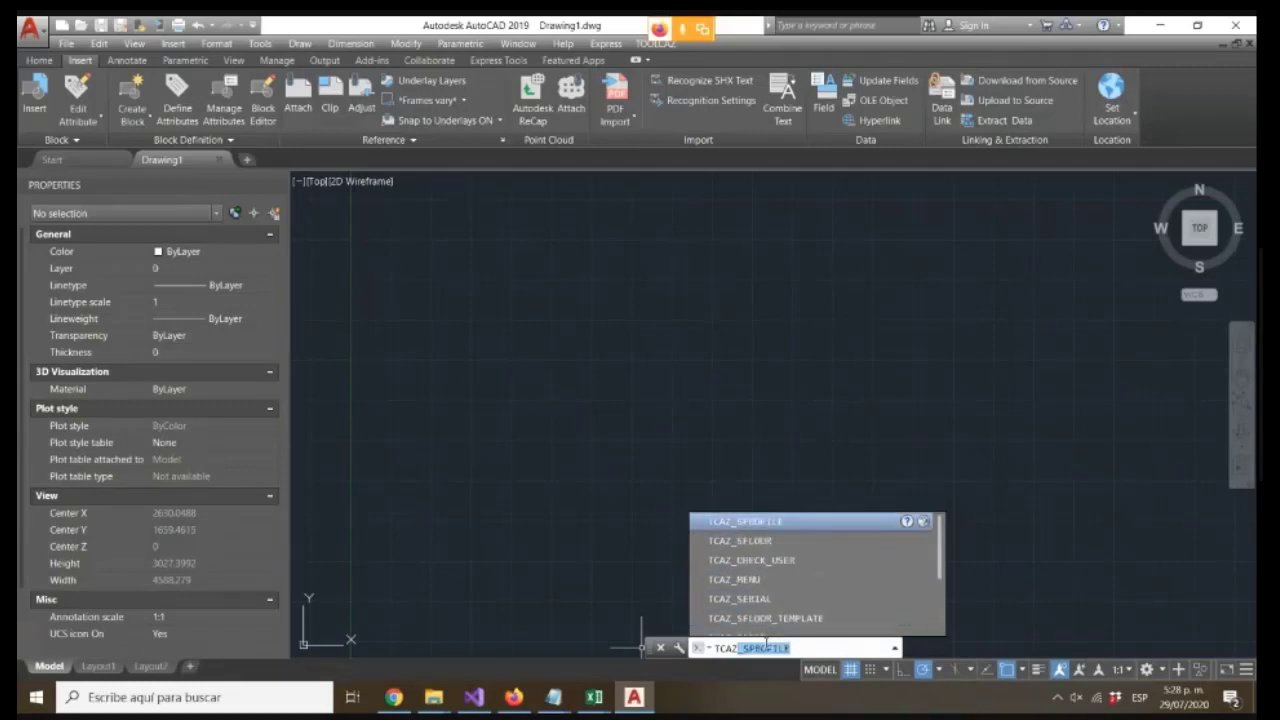
{"action": "key", "text": "Return"}
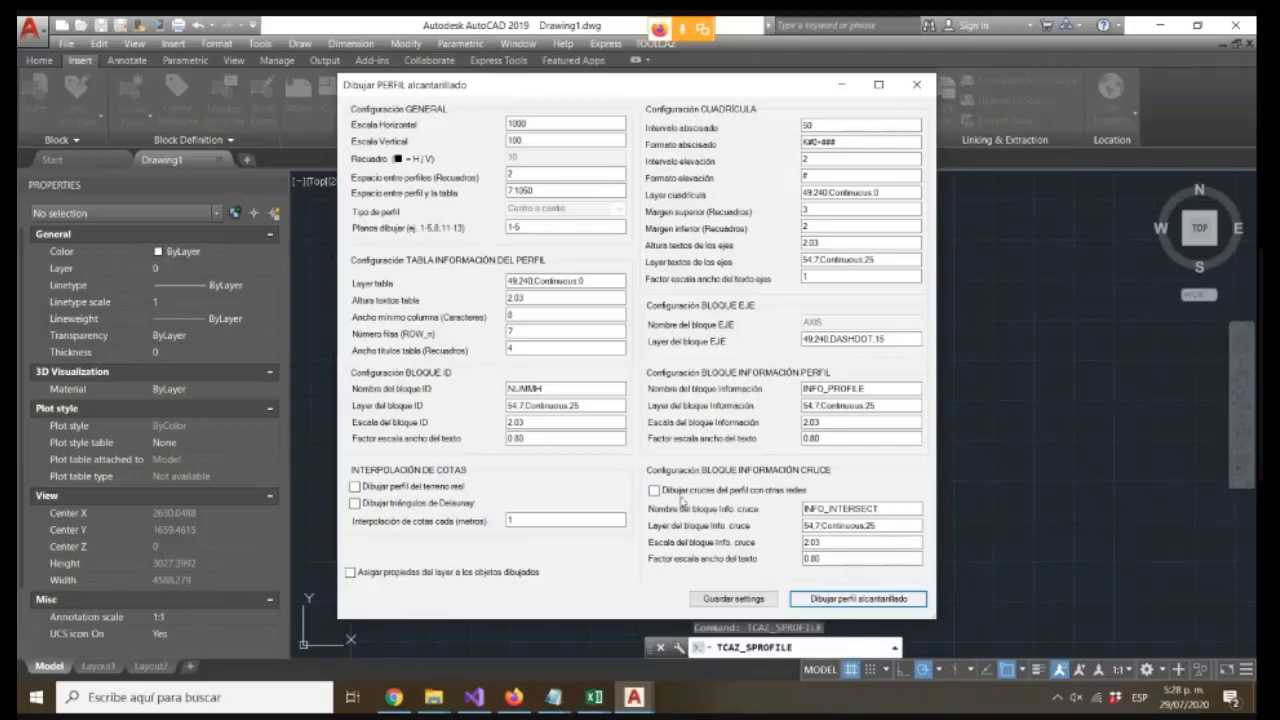
{"action": "left_click", "coordinate": [916, 84]}
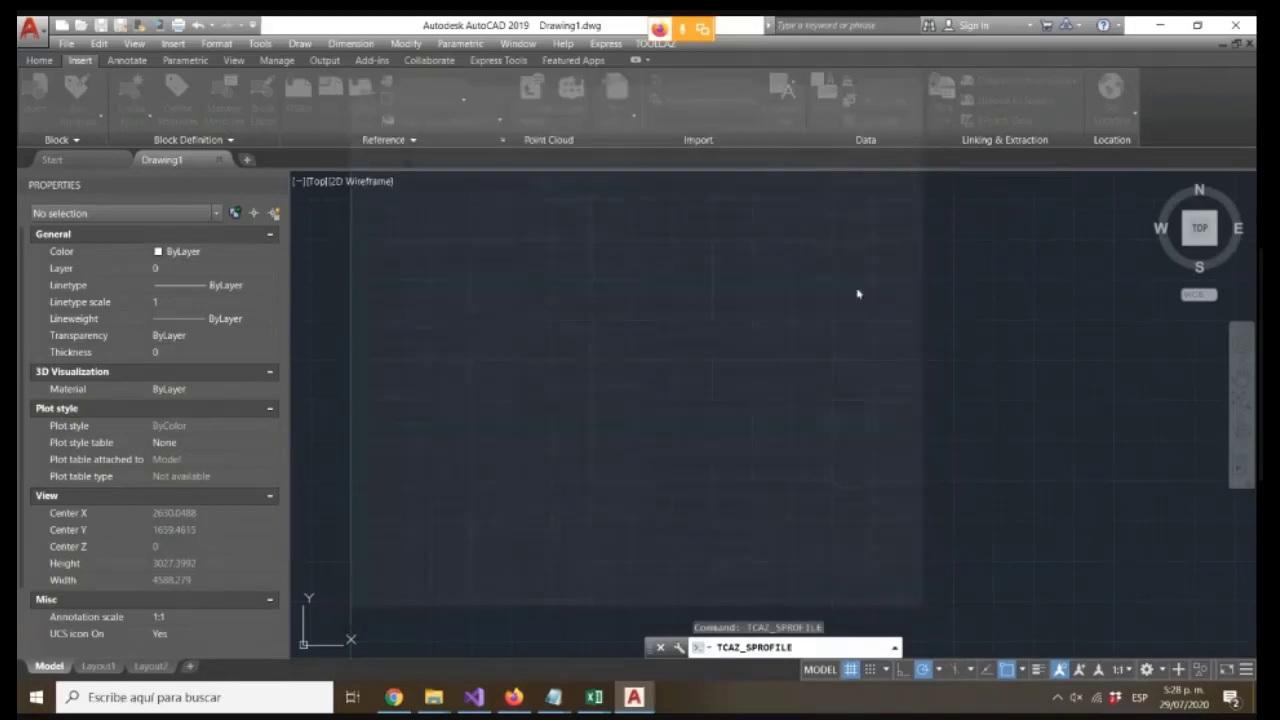
Switch to Excel and open the PROFILE sheet of the Ejemplo1 workbook
{"action": "type", "text": "TCAZ"}
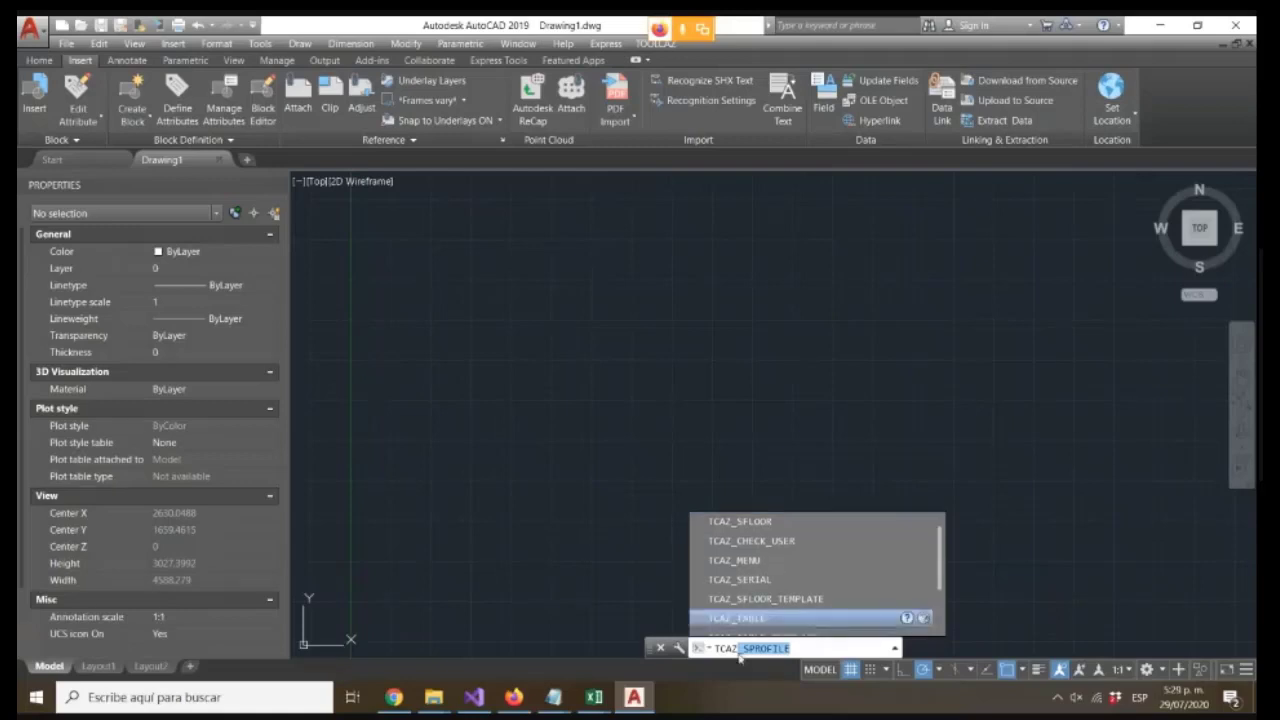
{"action": "mouse_move", "coordinate": [594, 697]}
{"action": "left_click", "coordinate": [545, 640]}
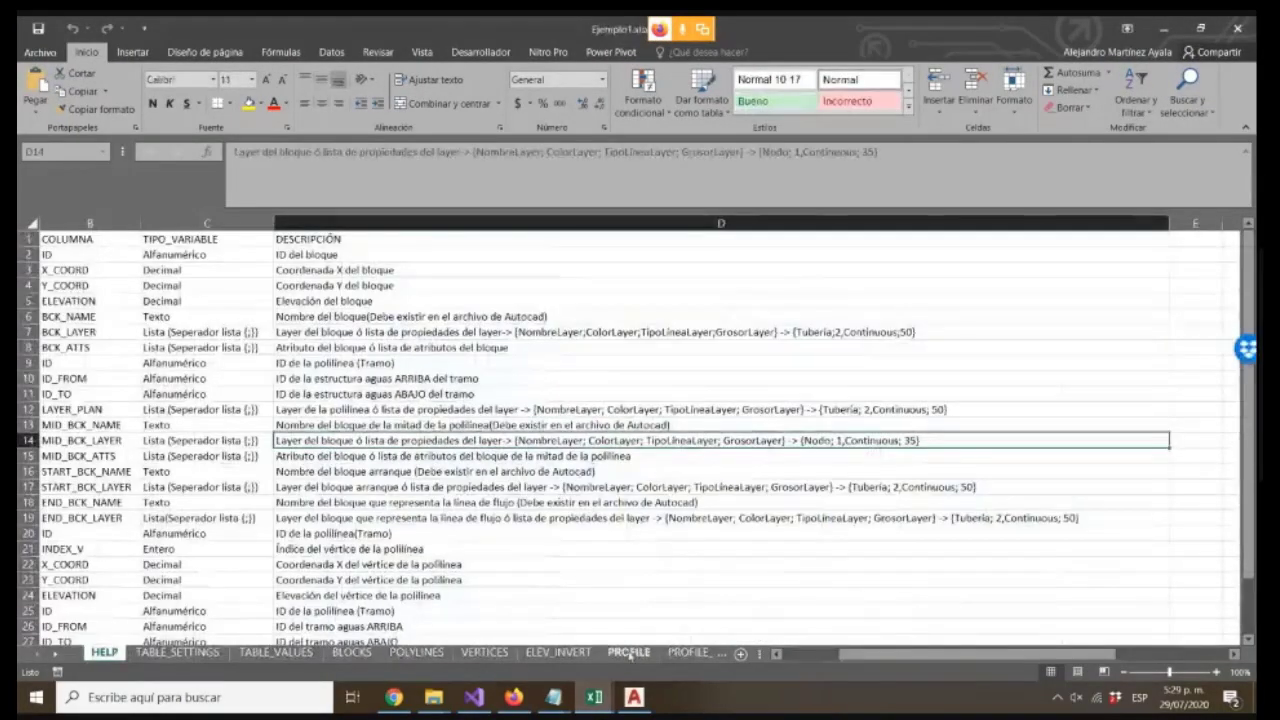
{"action": "left_click", "coordinate": [629, 651]}
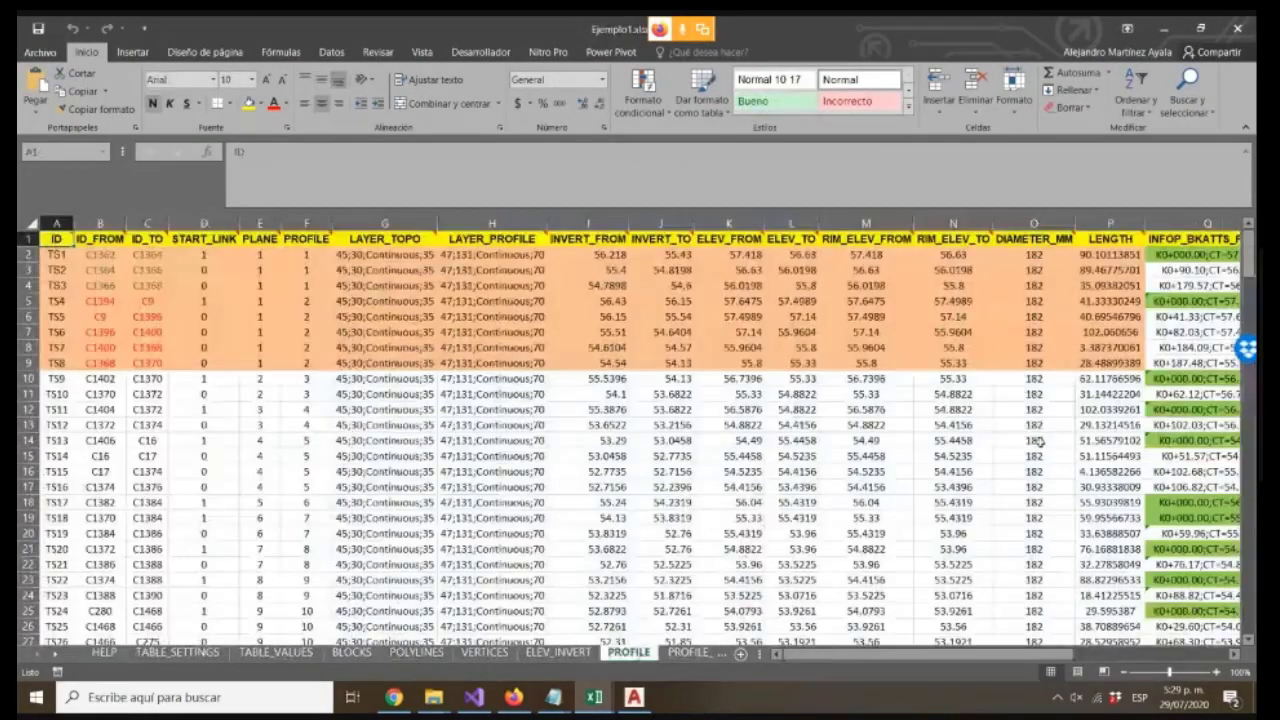
Inspect the LENGTH values in rows 2 to 9 and the formula in cell Q2
{"action": "left_click_drag", "start_coordinate": [975, 653], "coordinate": [1046, 652]}
{"action": "left_click_drag", "start_coordinate": [700, 254], "coordinate": [693, 362]}
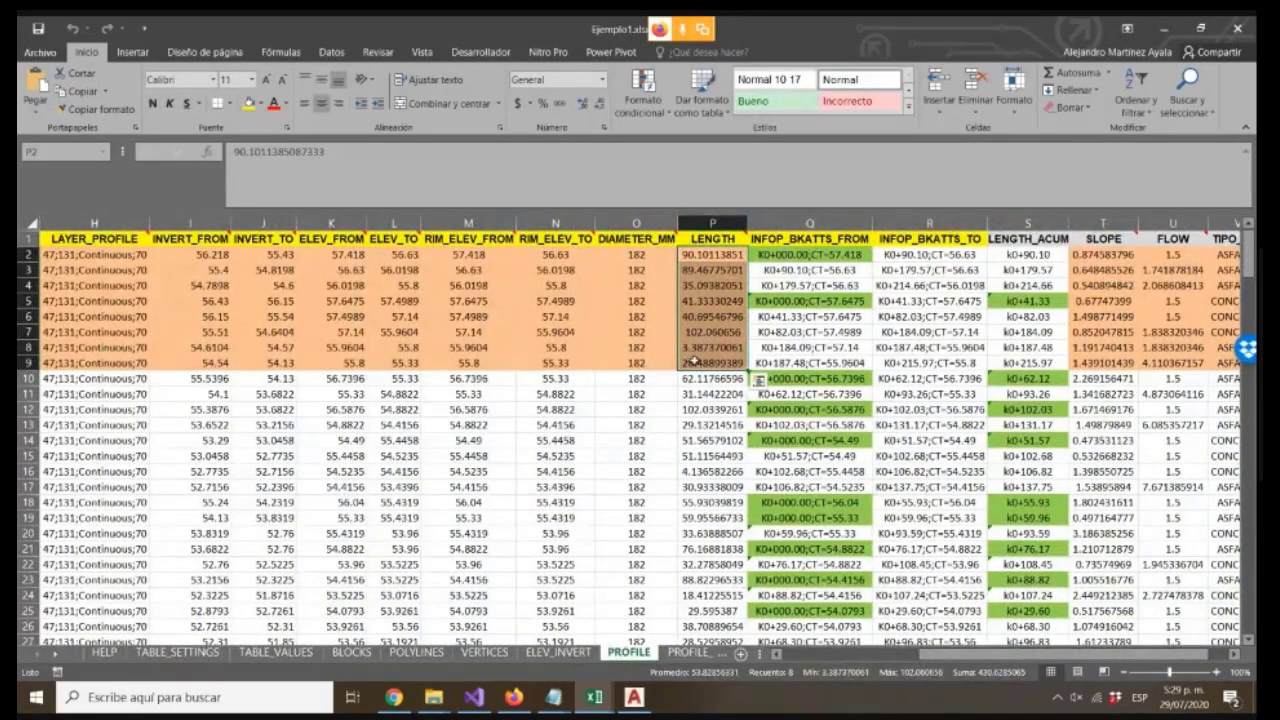
{"action": "left_click", "coordinate": [783, 256]}
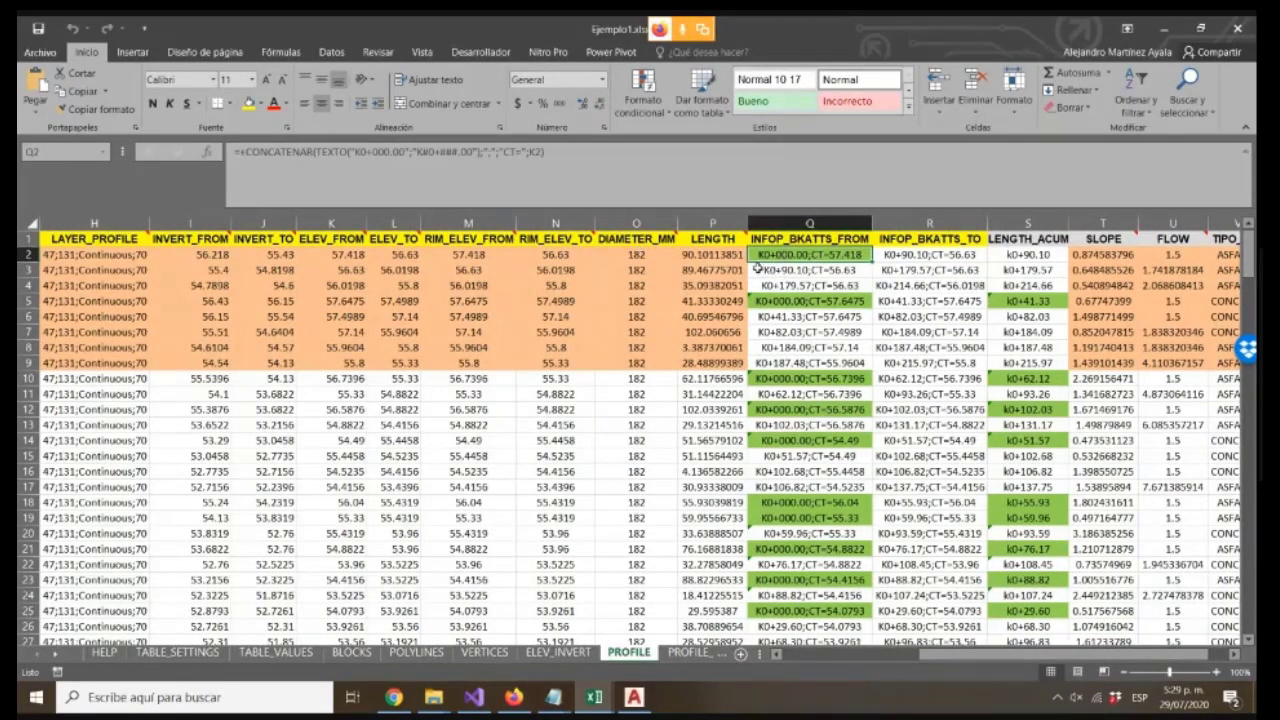
Inspect the INFOP_BKATTS_FROM and LENGTH_ACUM formulas and the ID_FROM and ID_TO cells in the first rows of PROFILE
{"action": "left_click", "coordinate": [1012, 257]}
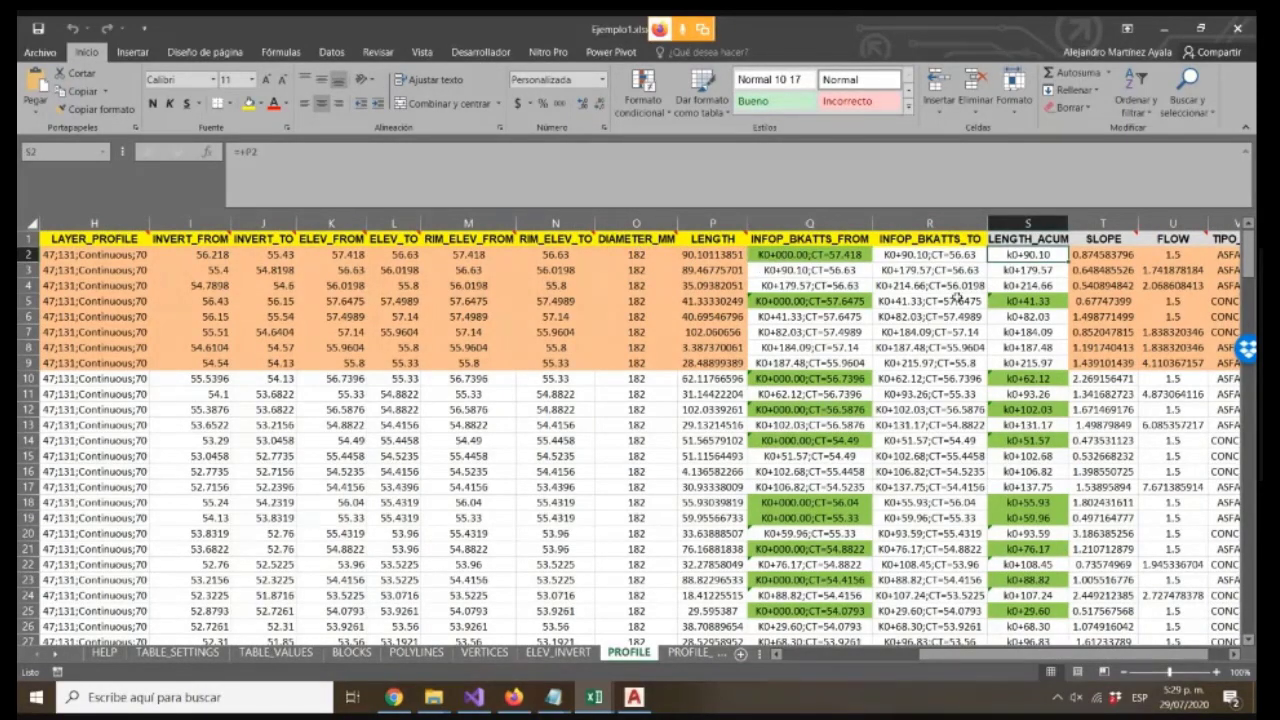
{"action": "left_click", "coordinate": [782, 316]}
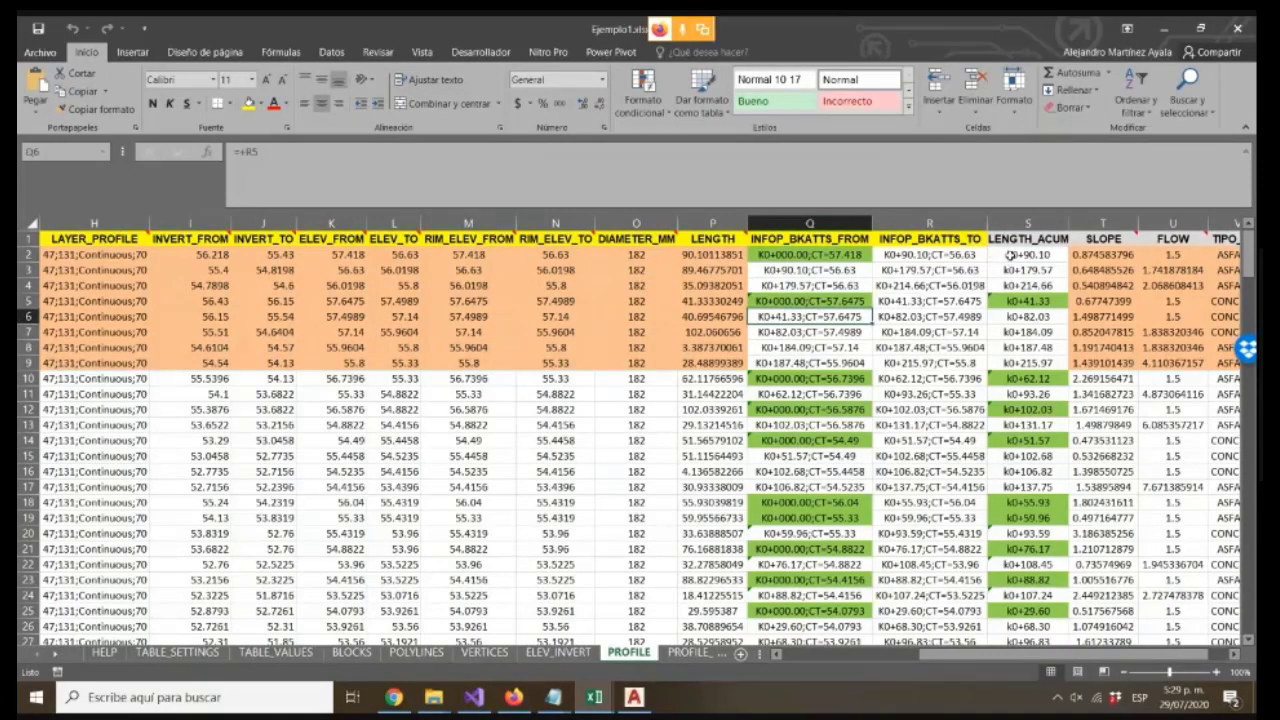
{"action": "left_click_drag", "start_coordinate": [1012, 255], "coordinate": [1018, 286]}
{"action": "left_click", "coordinate": [835, 280]}
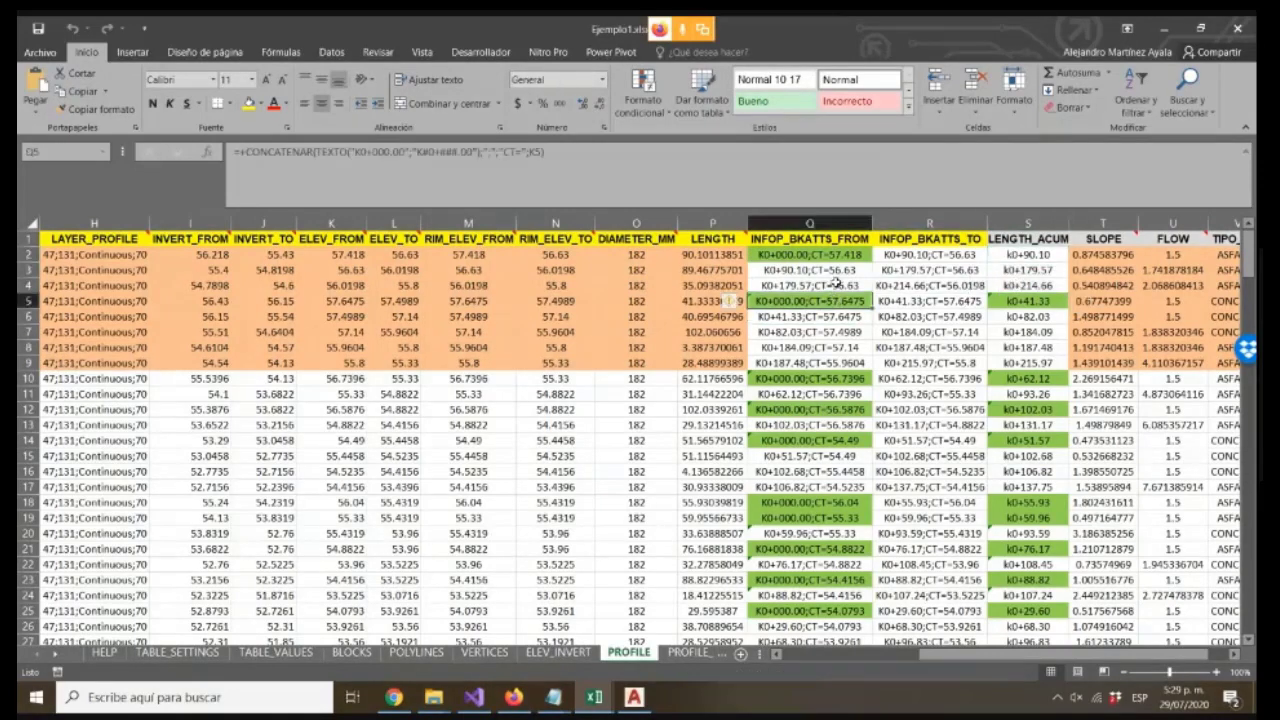
{"action": "left_click", "coordinate": [886, 258]}
{"action": "left_click", "coordinate": [816, 268]}
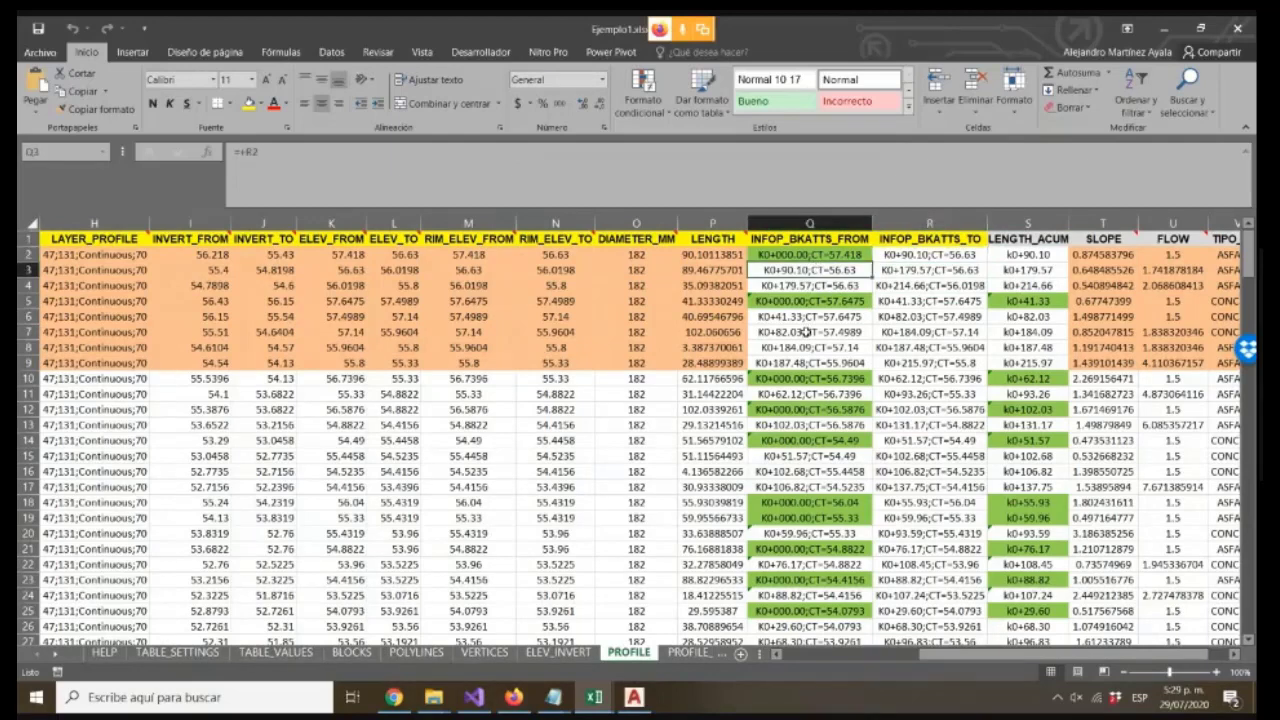
{"action": "left_click_drag", "start_coordinate": [1013, 656], "coordinate": [1010, 657]}
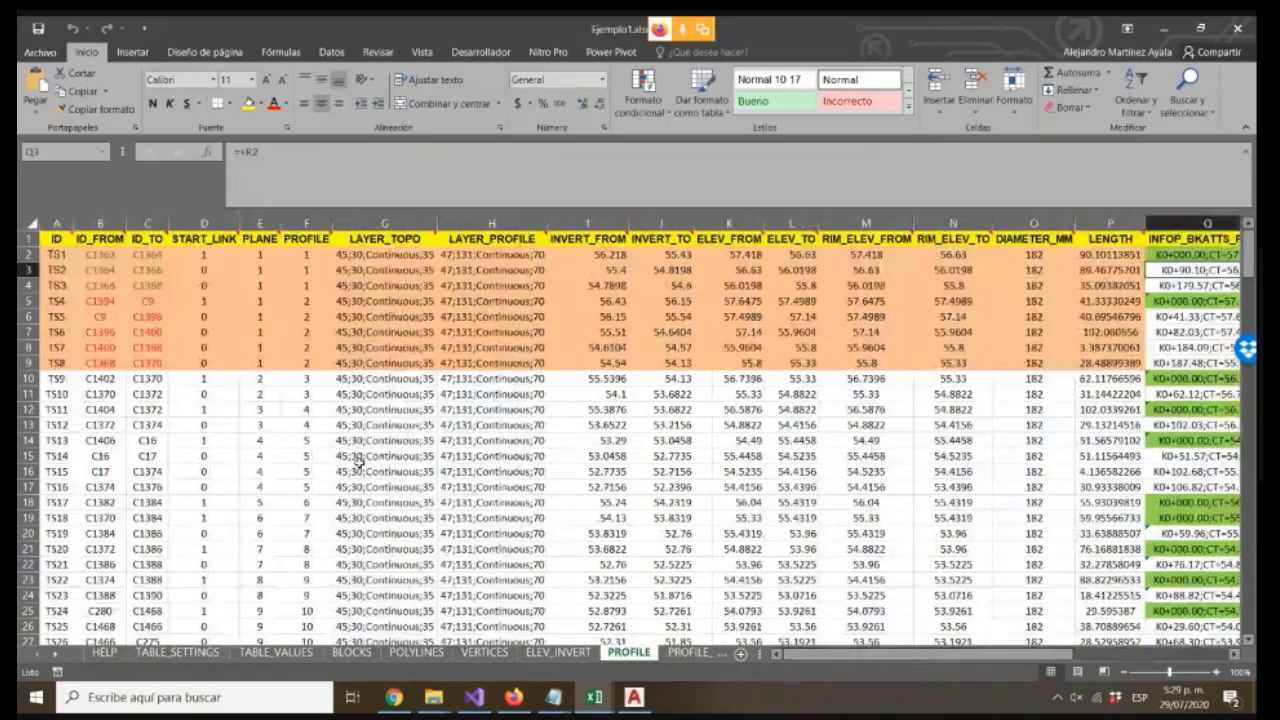
{"action": "left_click", "coordinate": [104, 270]}
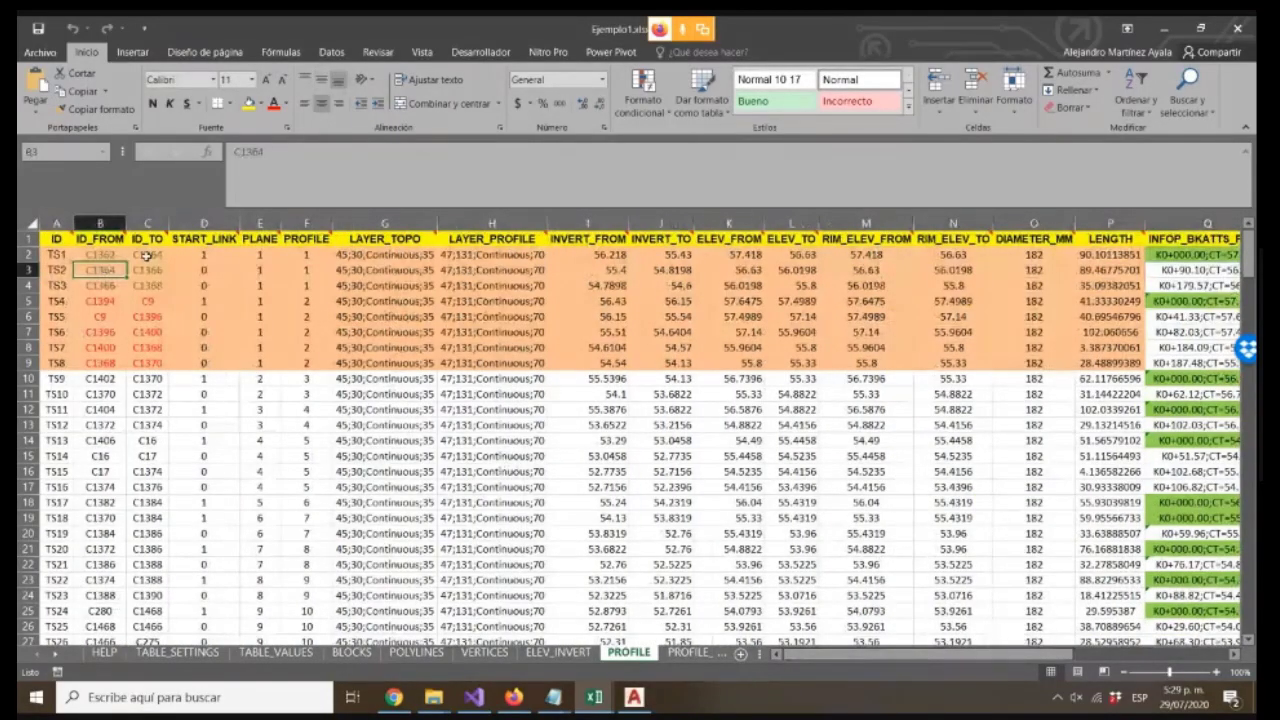
{"action": "left_click", "coordinate": [148, 255], "text": "ctrl"}
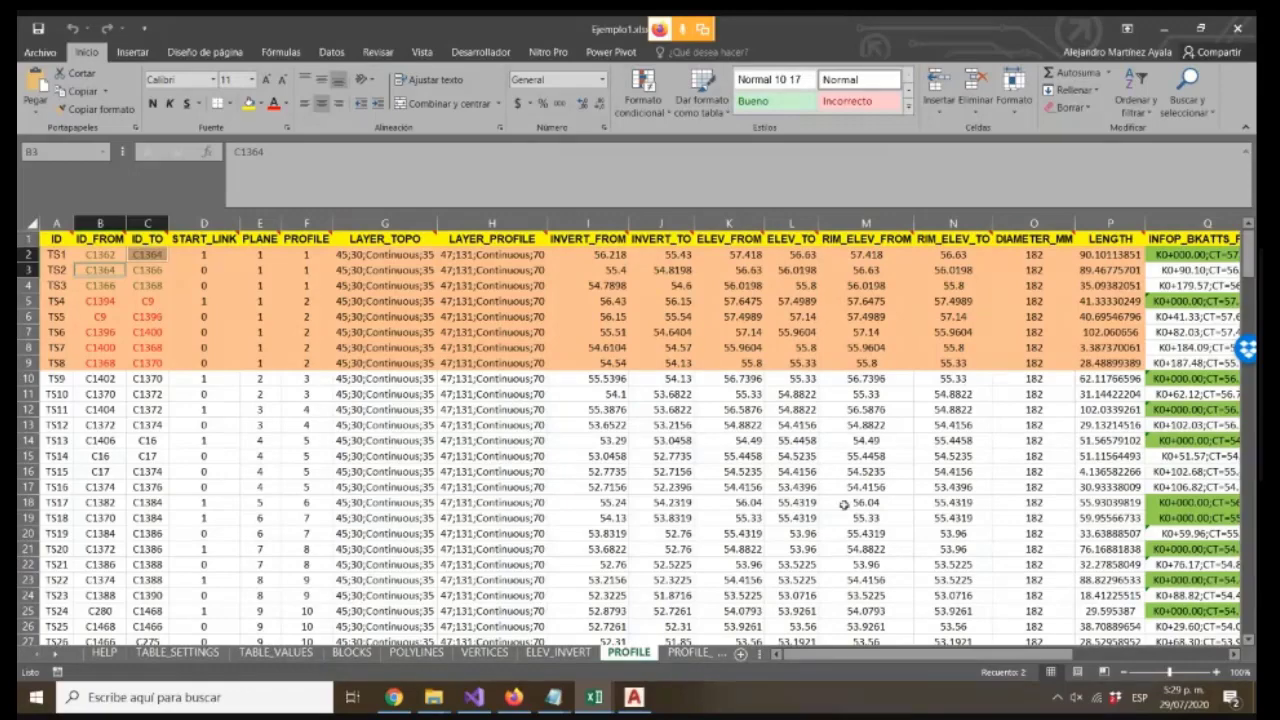
Examine the LENGTH_ACUM and INFOP_BKATTS_TO formulas in rows 2 to 7
{"action": "left_click_drag", "start_coordinate": [1010, 655], "coordinate": [1166, 641]}
{"action": "left_click", "coordinate": [903, 257]}
{"action": "left_click", "coordinate": [900, 360]}
{"action": "left_click", "coordinate": [886, 407]}
{"action": "left_click", "coordinate": [890, 281]}
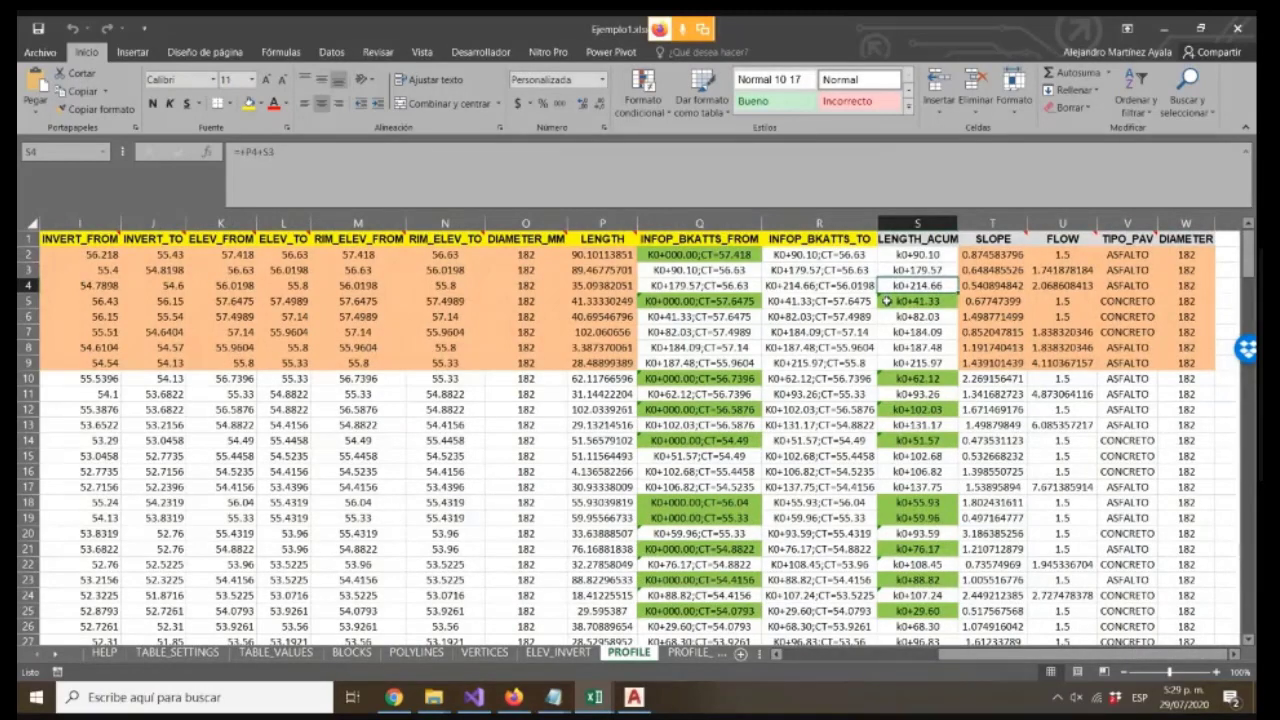
{"action": "left_click", "coordinate": [886, 300]}
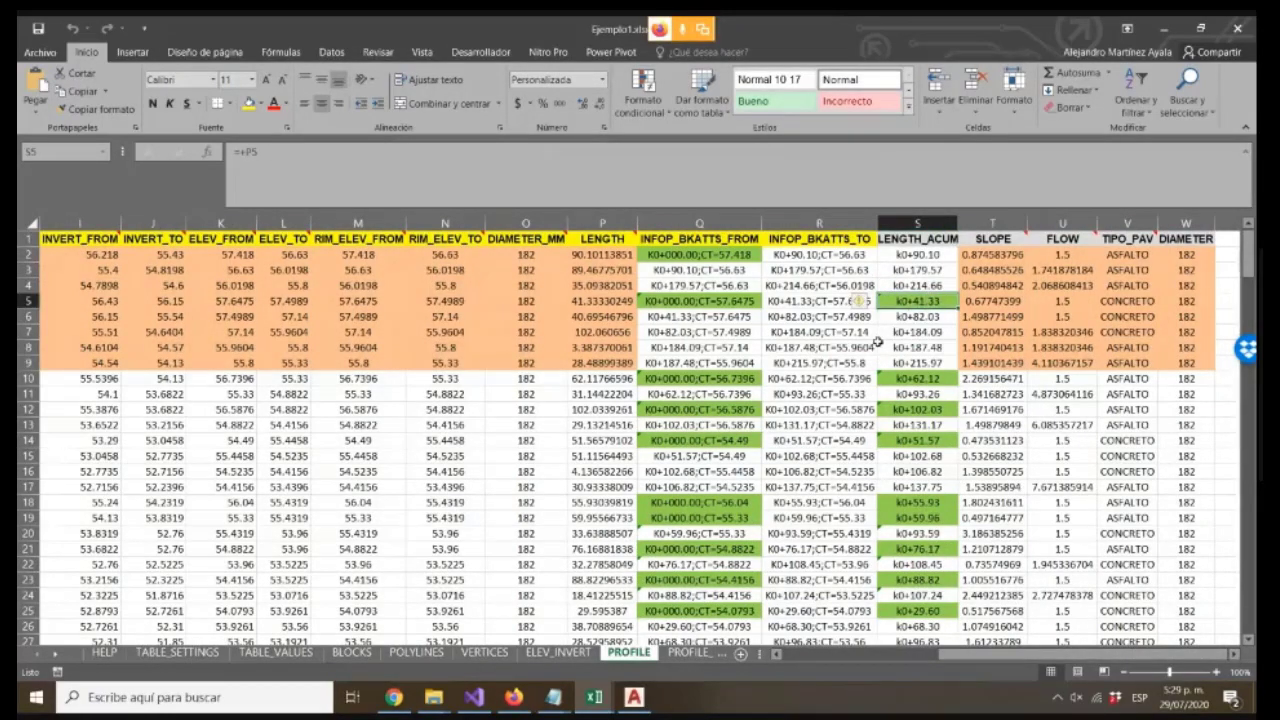
{"action": "left_click", "coordinate": [896, 285]}
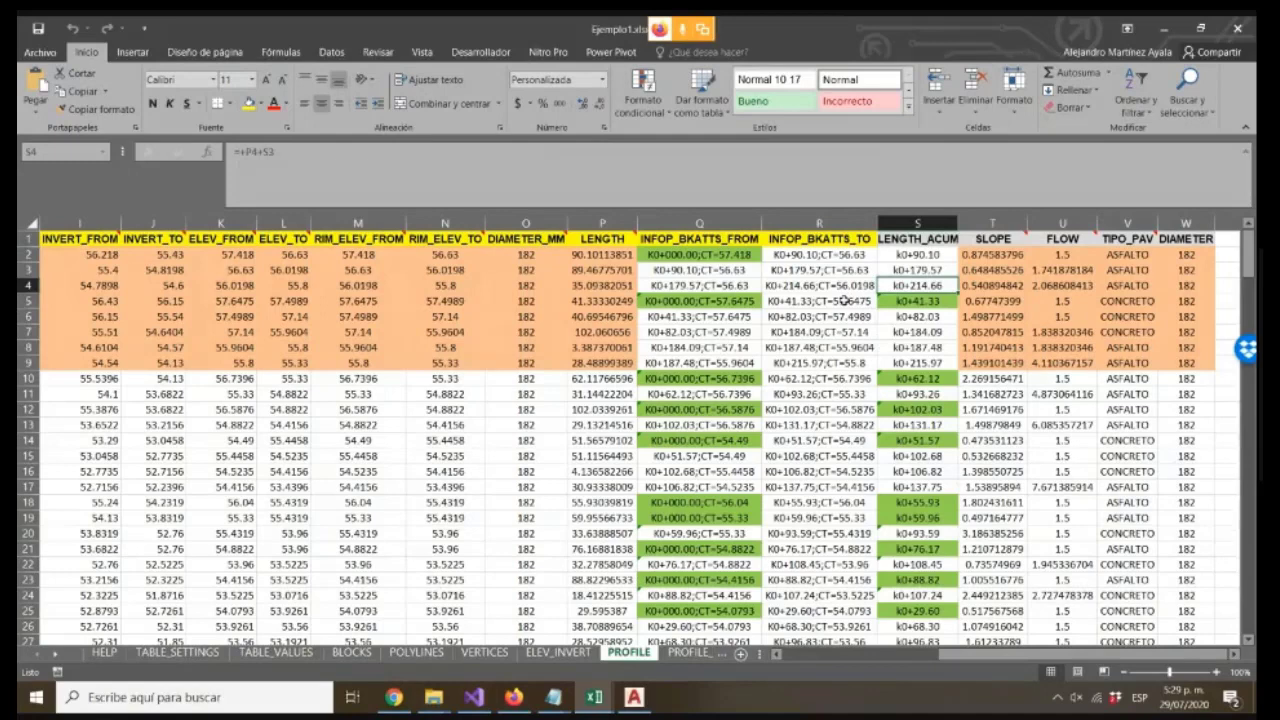
{"action": "left_click", "coordinate": [808, 331]}
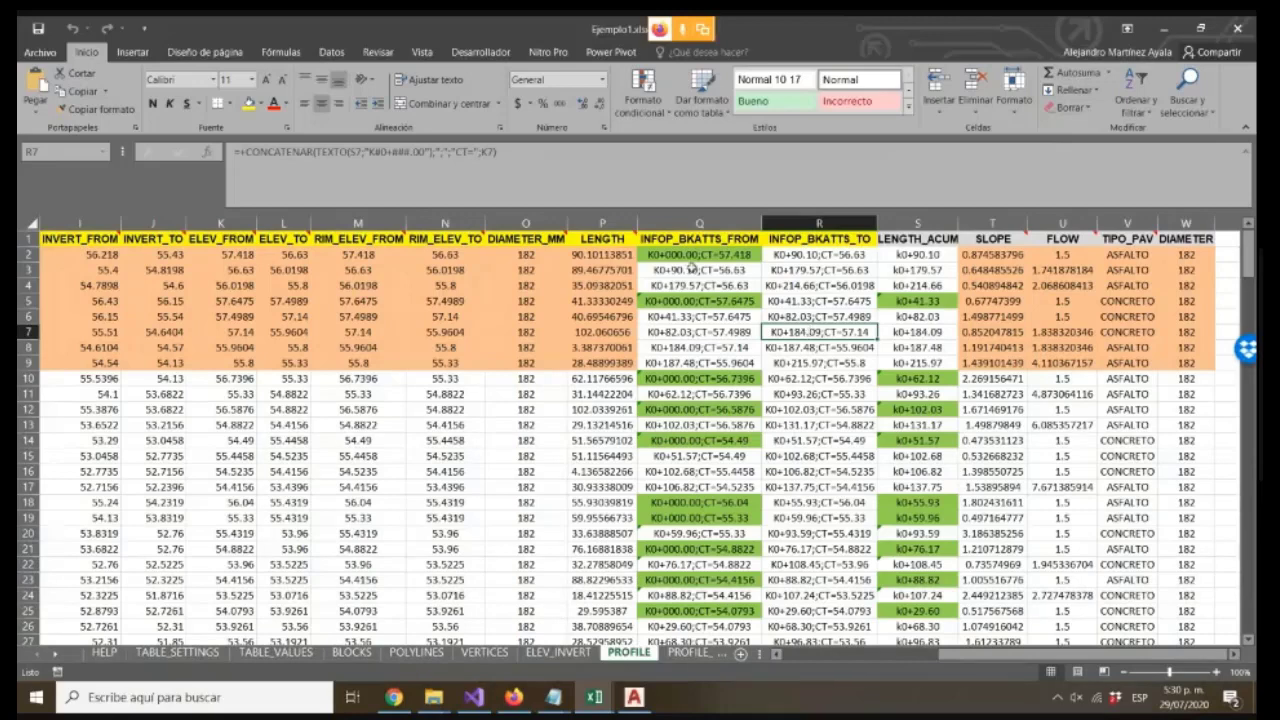
{"action": "left_click", "coordinate": [895, 272]}
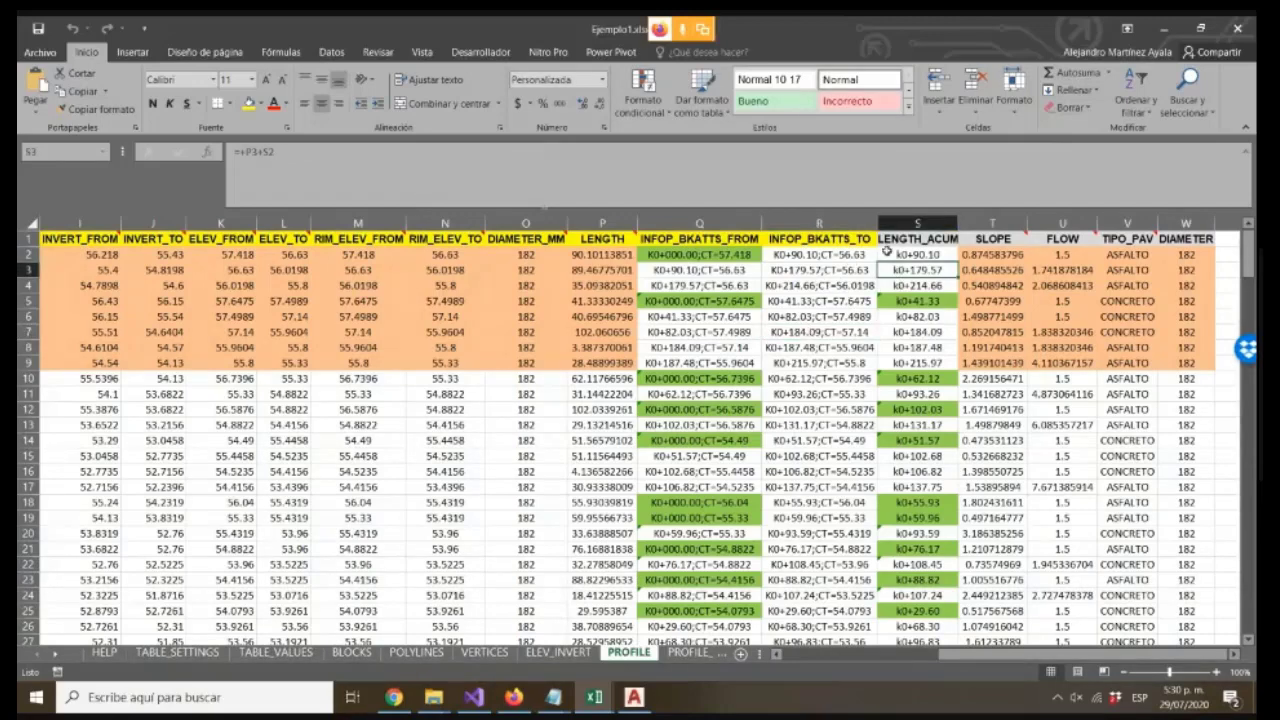
Enter the formula =+P2 in cell S2 and check the running-sum formula in S3
{"action": "left_click", "coordinate": [915, 254]}
{"action": "type", "text": "=+P2"}
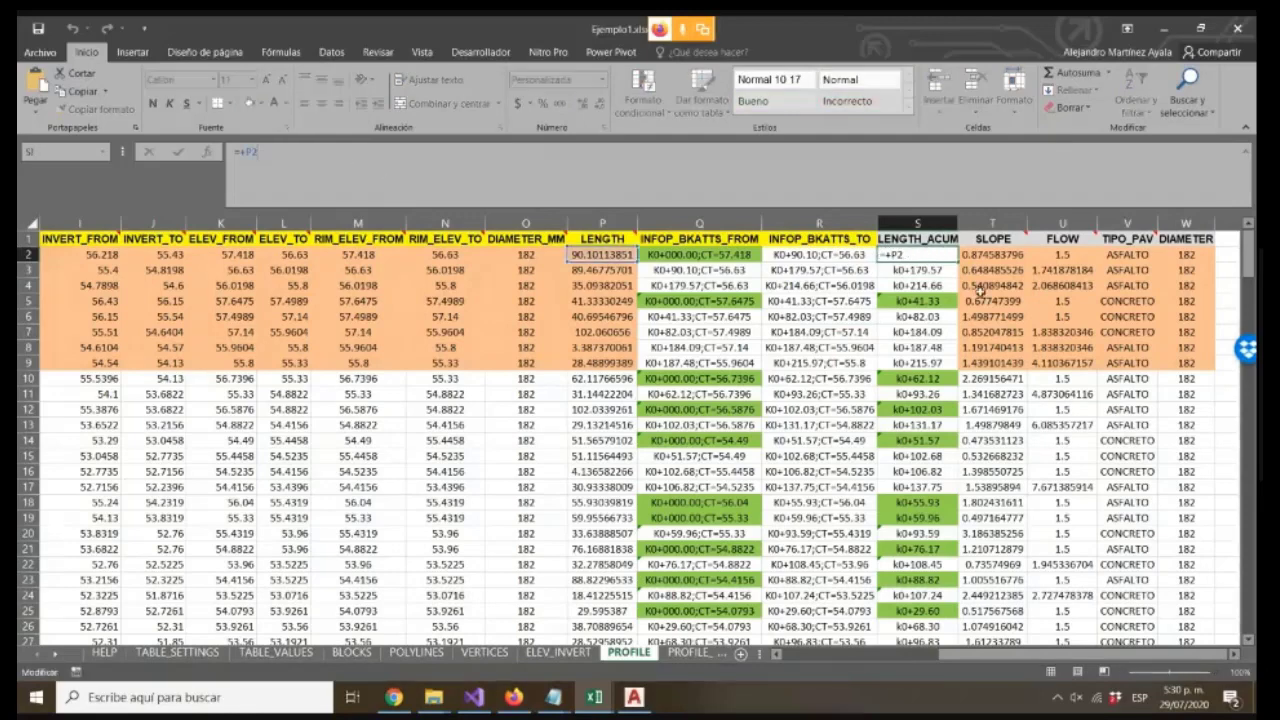
{"action": "key", "text": "ctrl+Return"}
{"action": "left_click", "coordinate": [918, 272]}
{"action": "left_click", "coordinate": [445, 200]}
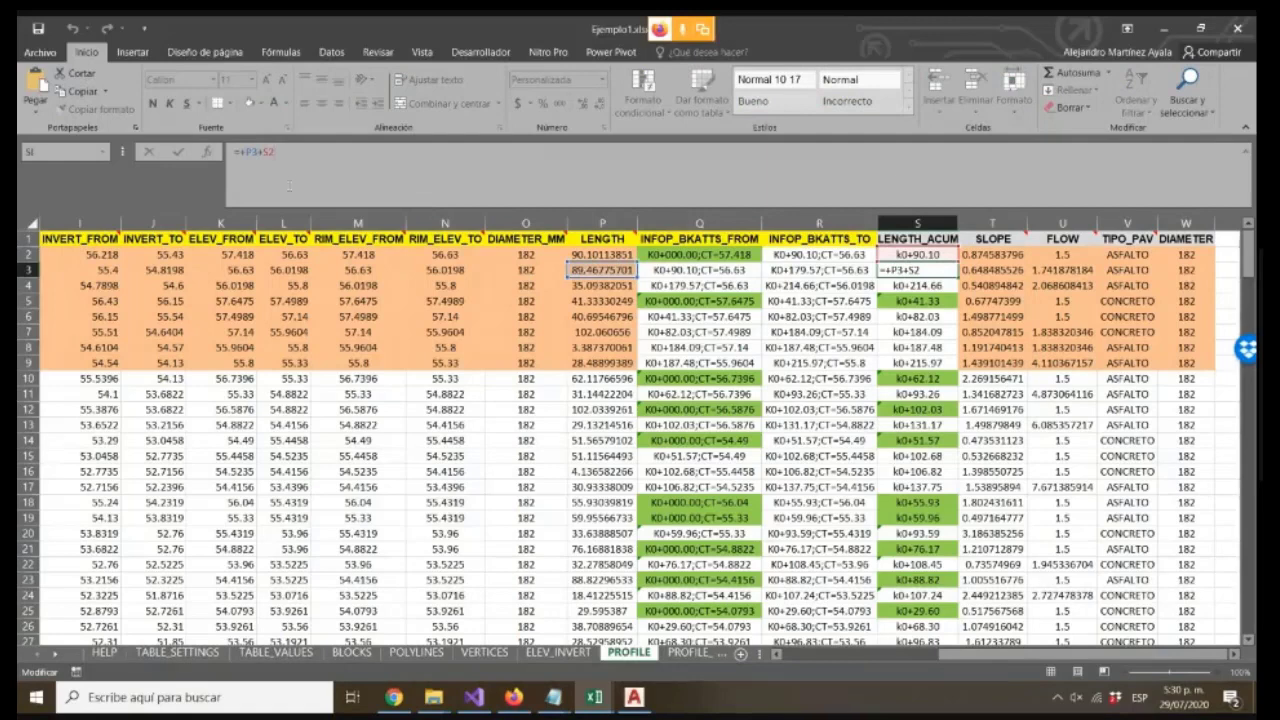
{"action": "key", "text": "Return"}
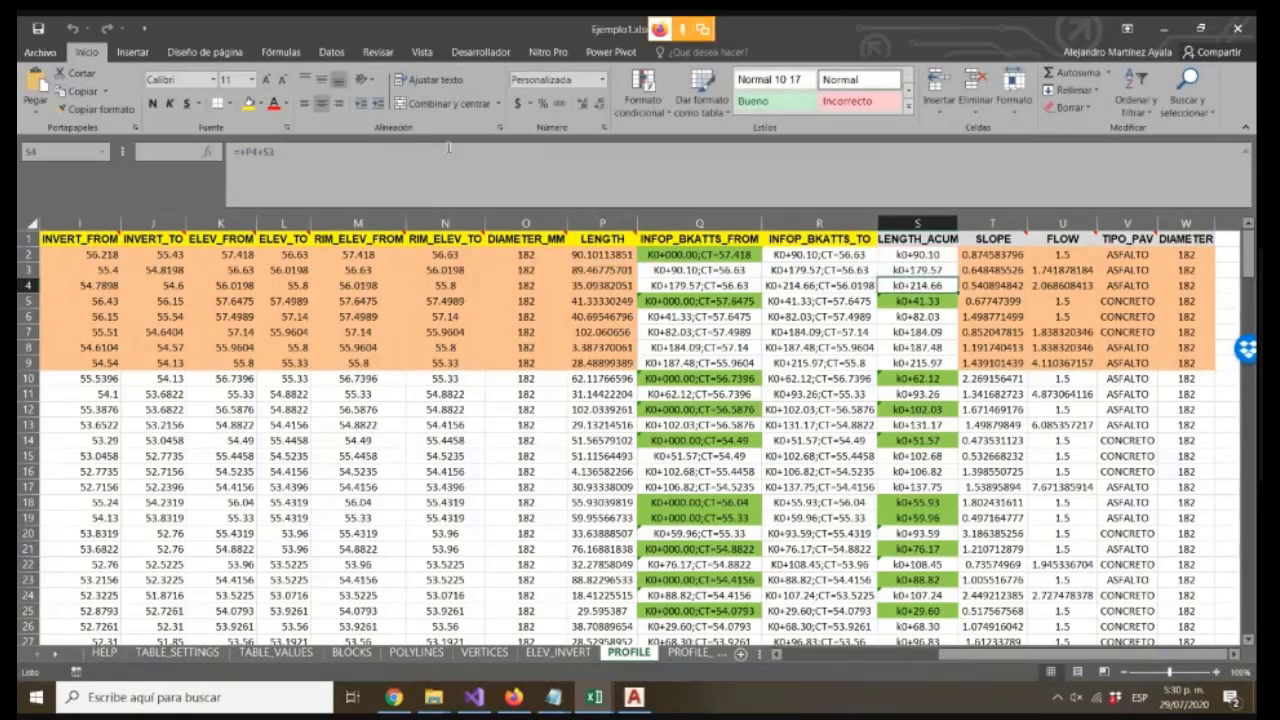
Enter =+P5 in cell S5 to restart the accumulated length, and check the formula in S6
{"action": "left_click", "coordinate": [440, 143]}
{"action": "key", "text": "Return"}
{"action": "type", "text": "=+P5"}
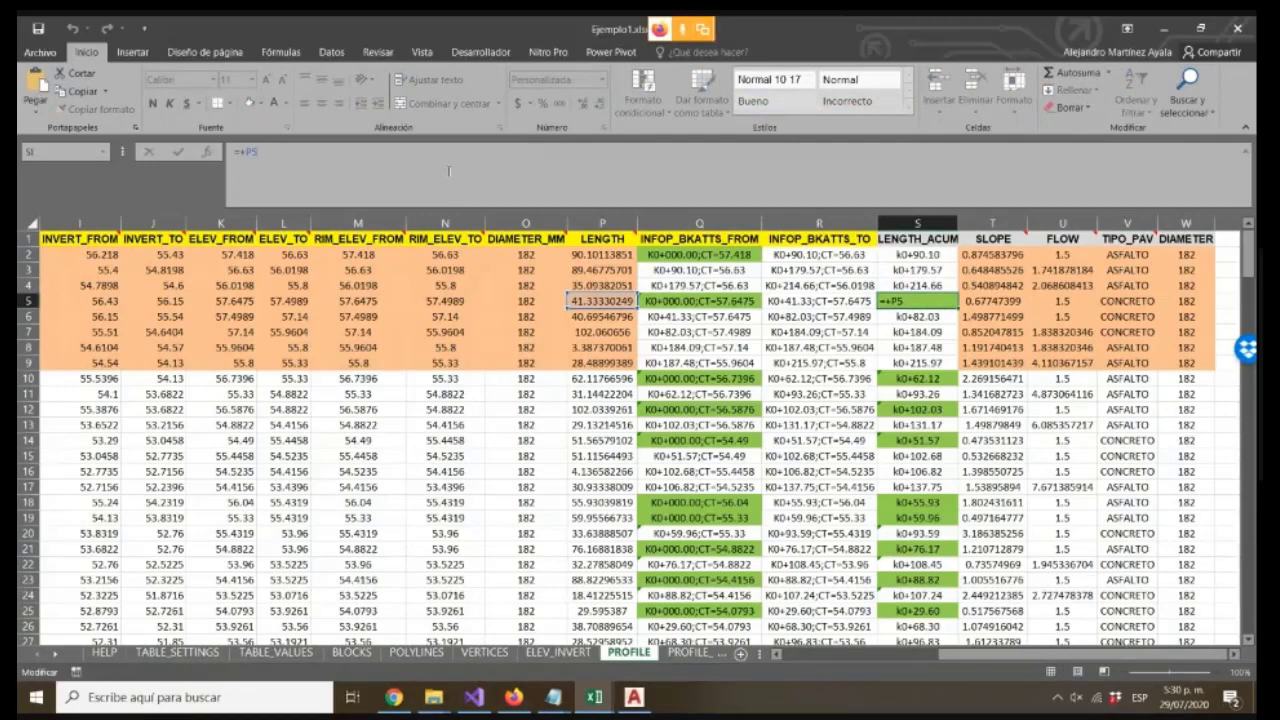
{"action": "key", "text": "Return"}
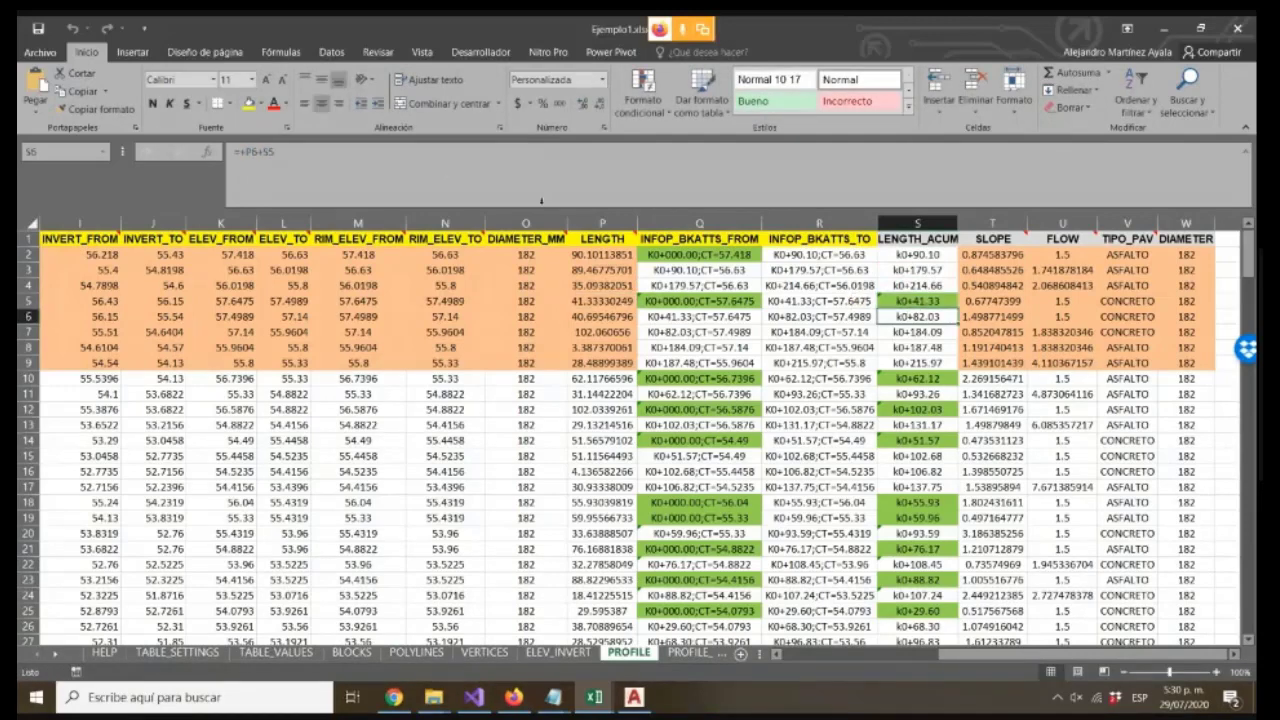
{"action": "key", "text": "F2"}
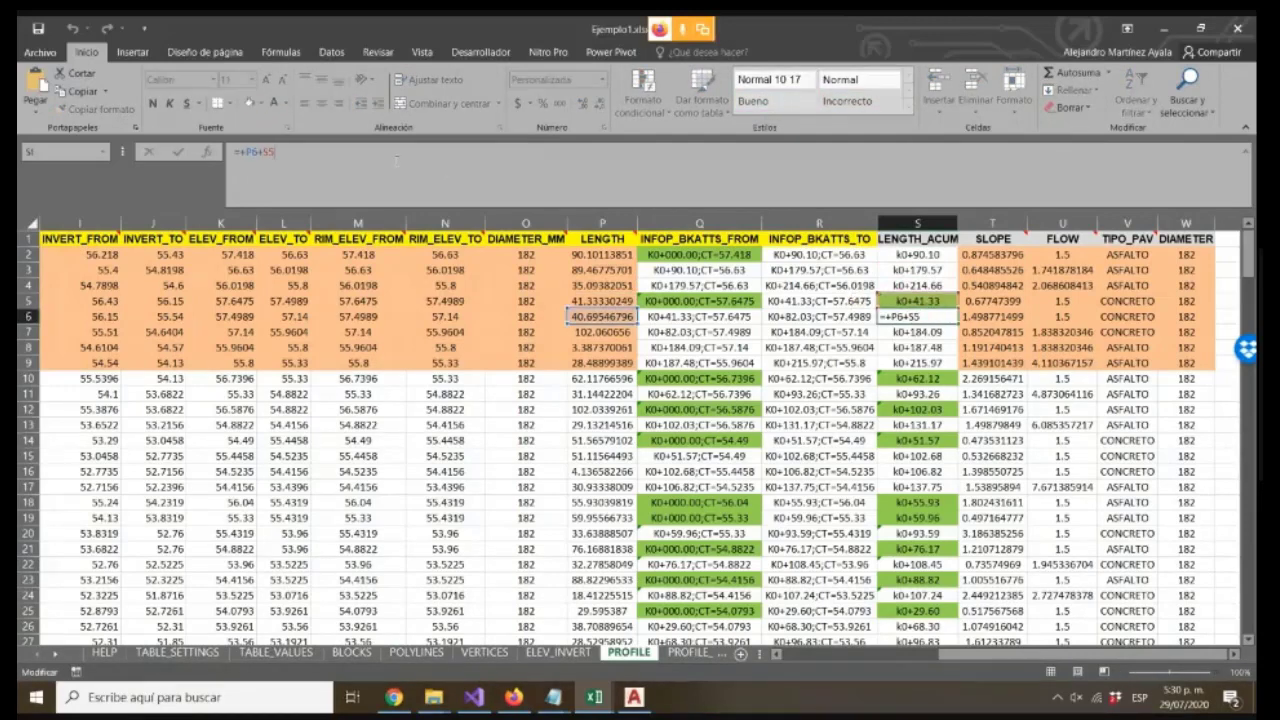
{"action": "key", "text": "Escape"}
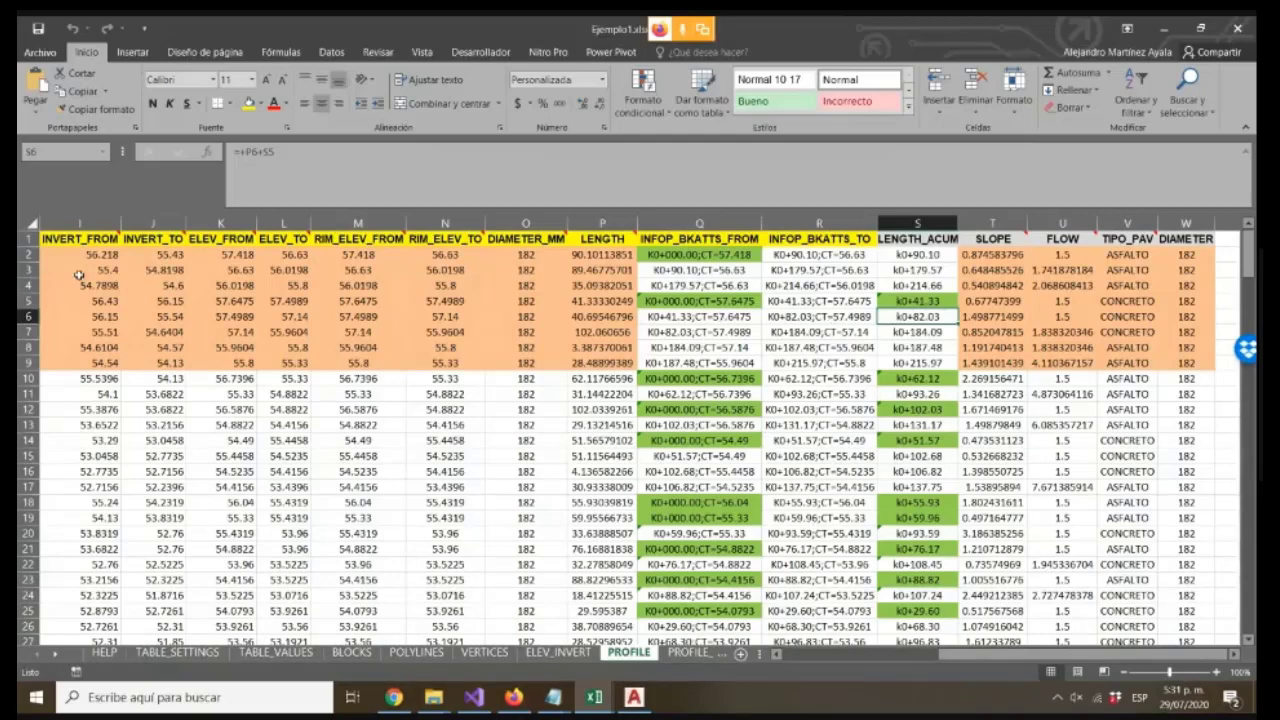
Open the HELP sheet of the Ejemplo1 workbook
{"action": "left_click", "coordinate": [284, 394]}
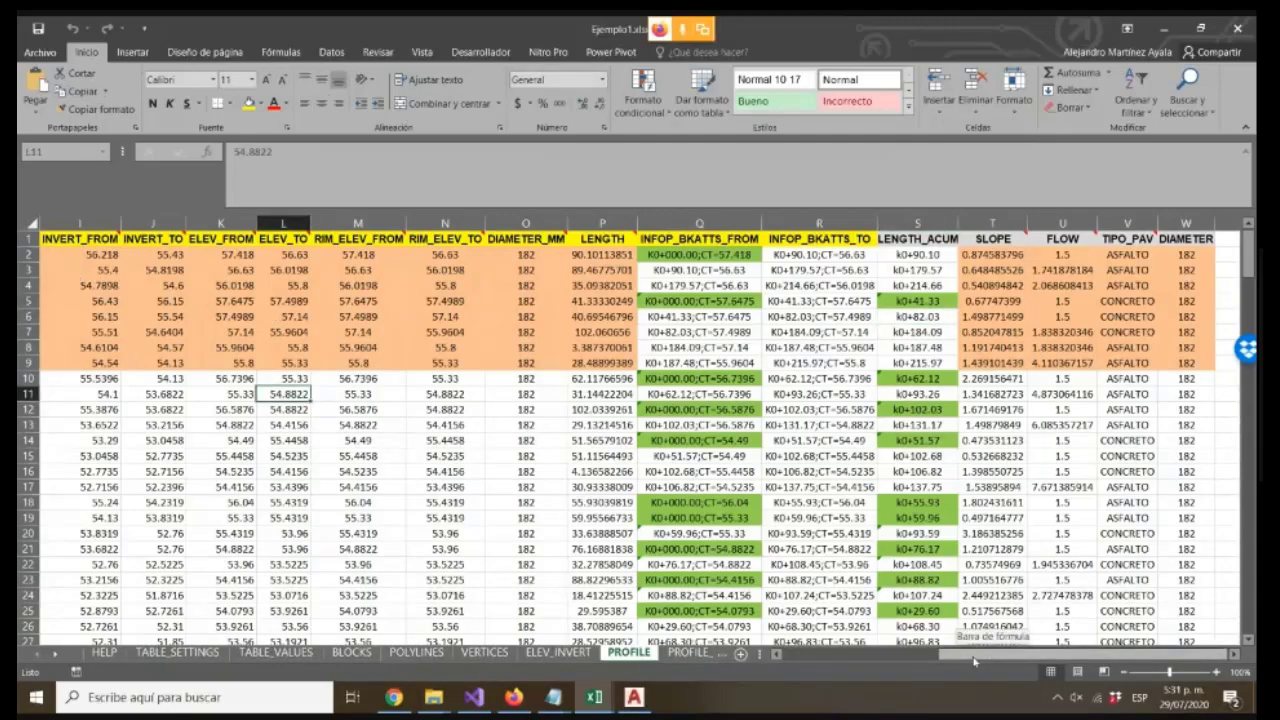
{"action": "left_click_drag", "start_coordinate": [975, 660], "coordinate": [800, 660]}
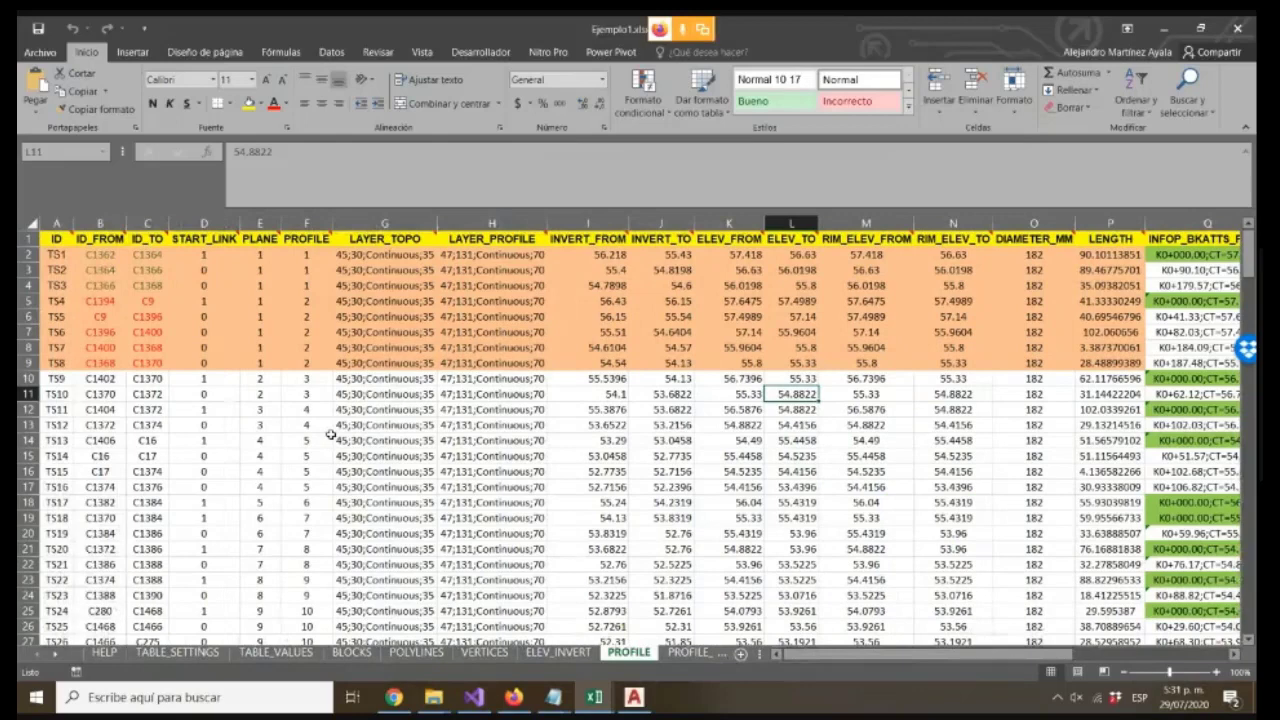
{"action": "left_click", "coordinate": [104, 652]}
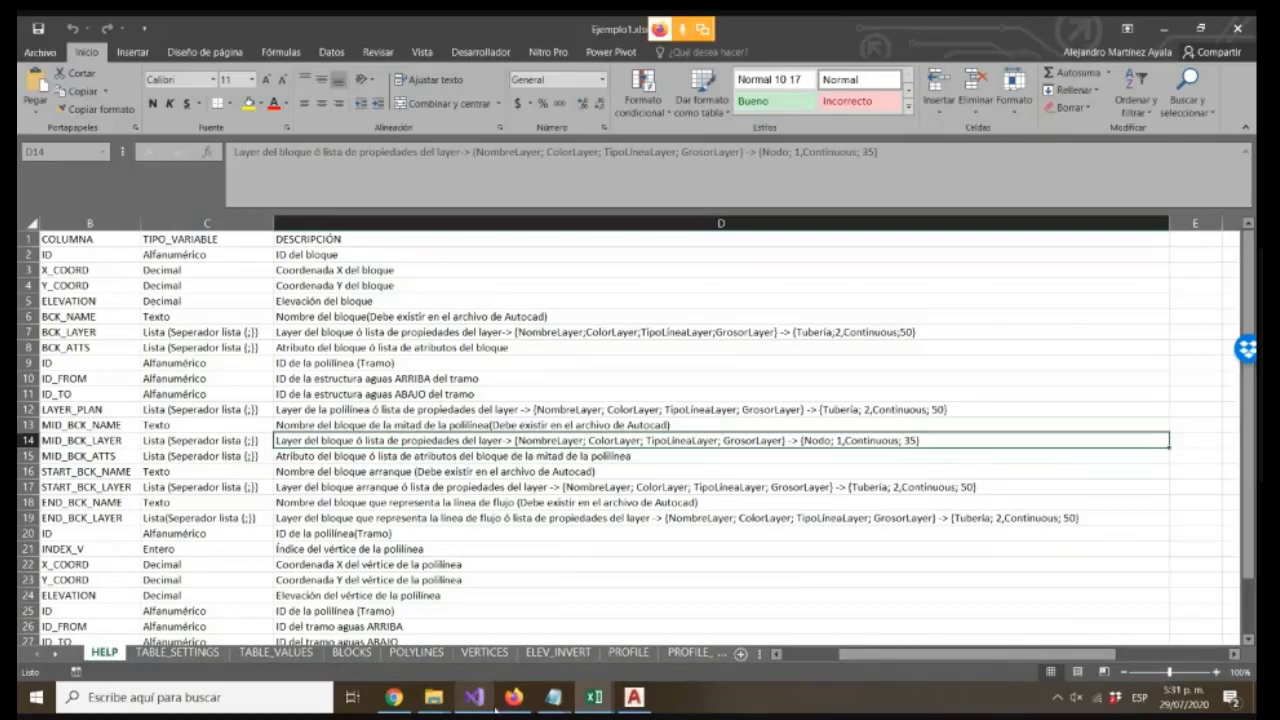
Switch to AutoCAD and try to generate the aqueduct plan template from the TOOLCAZ drawing templates
{"action": "left_click", "coordinate": [634, 697]}
{"action": "left_click", "coordinate": [655, 44]}
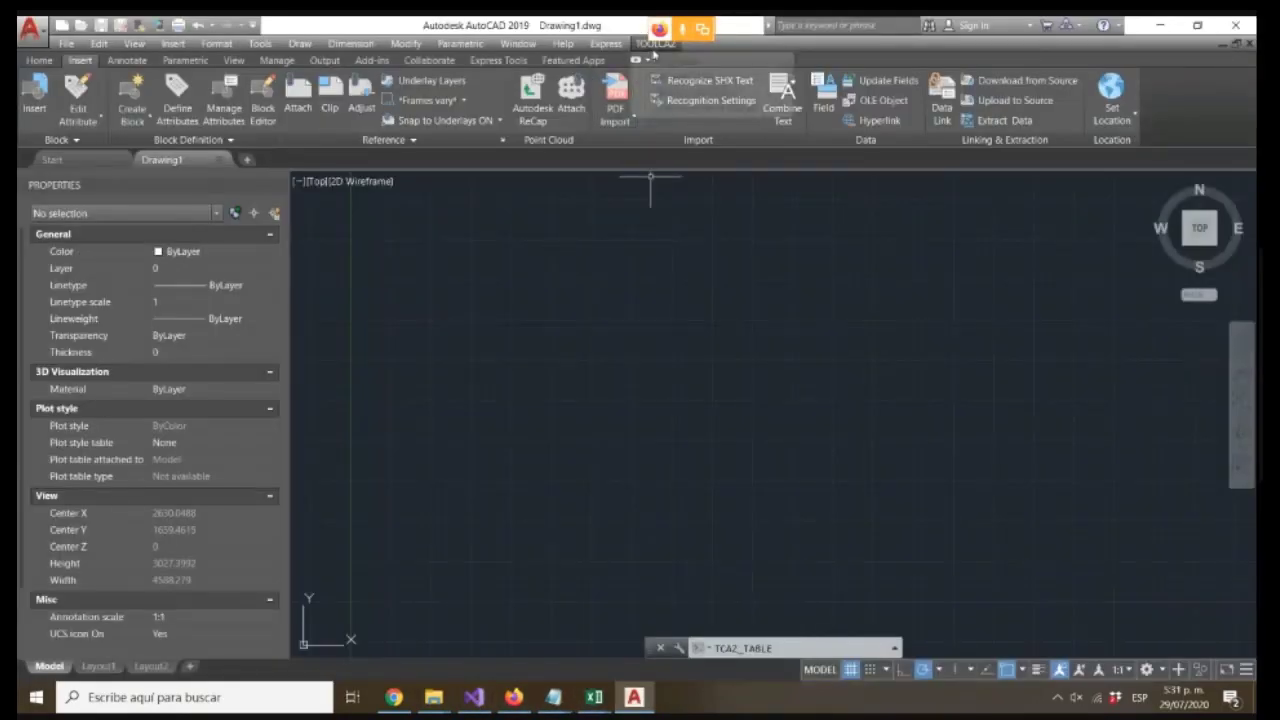
{"action": "mouse_move", "coordinate": [700, 77]}
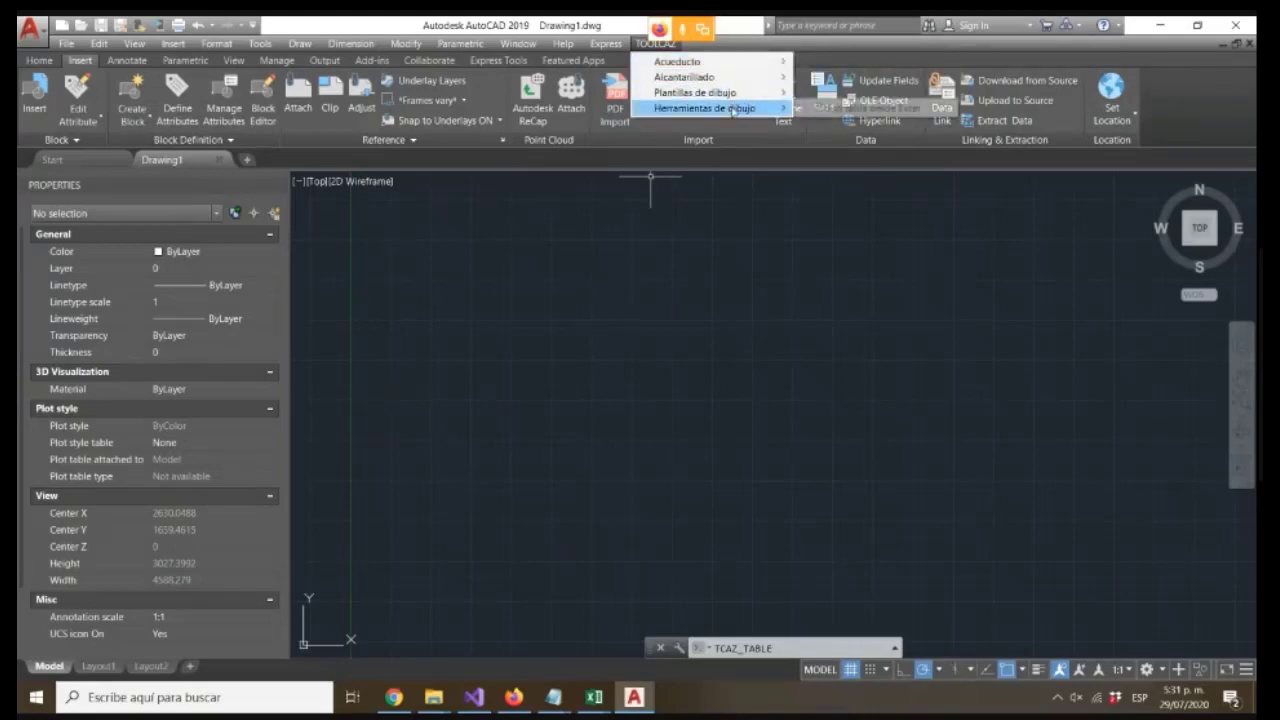
{"action": "mouse_move", "coordinate": [738, 100]}
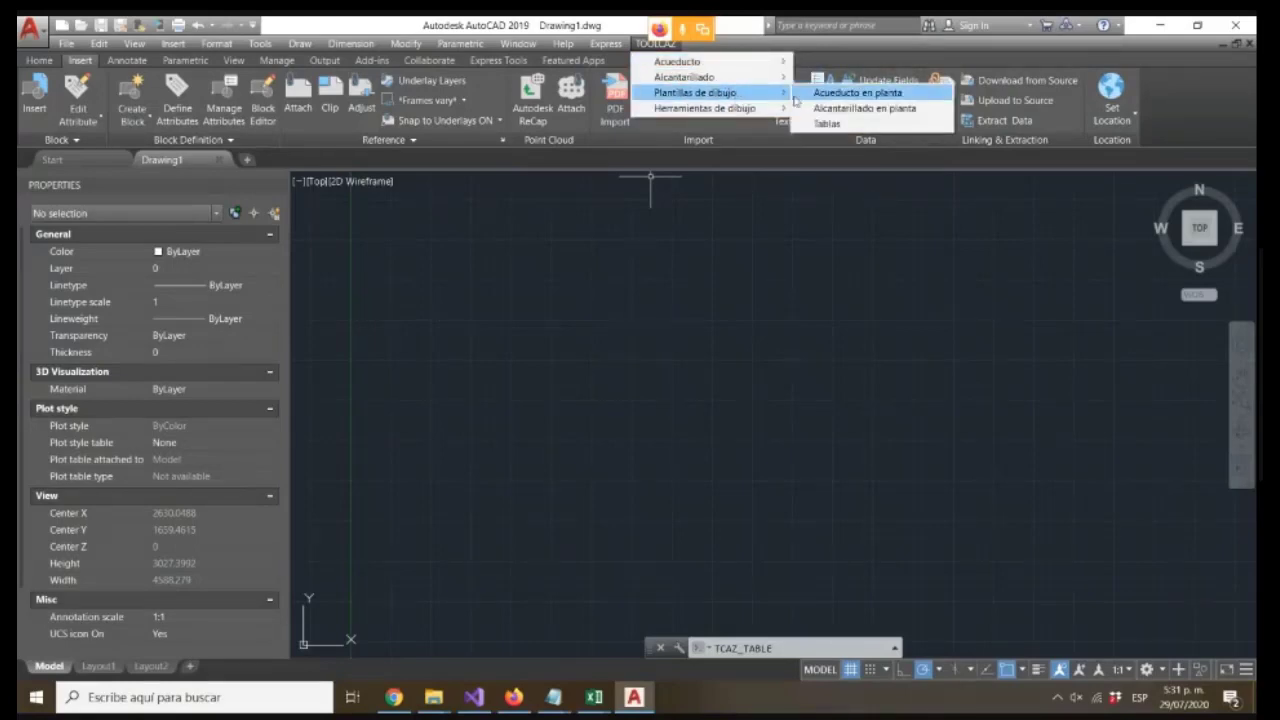
{"action": "left_click", "coordinate": [858, 93]}
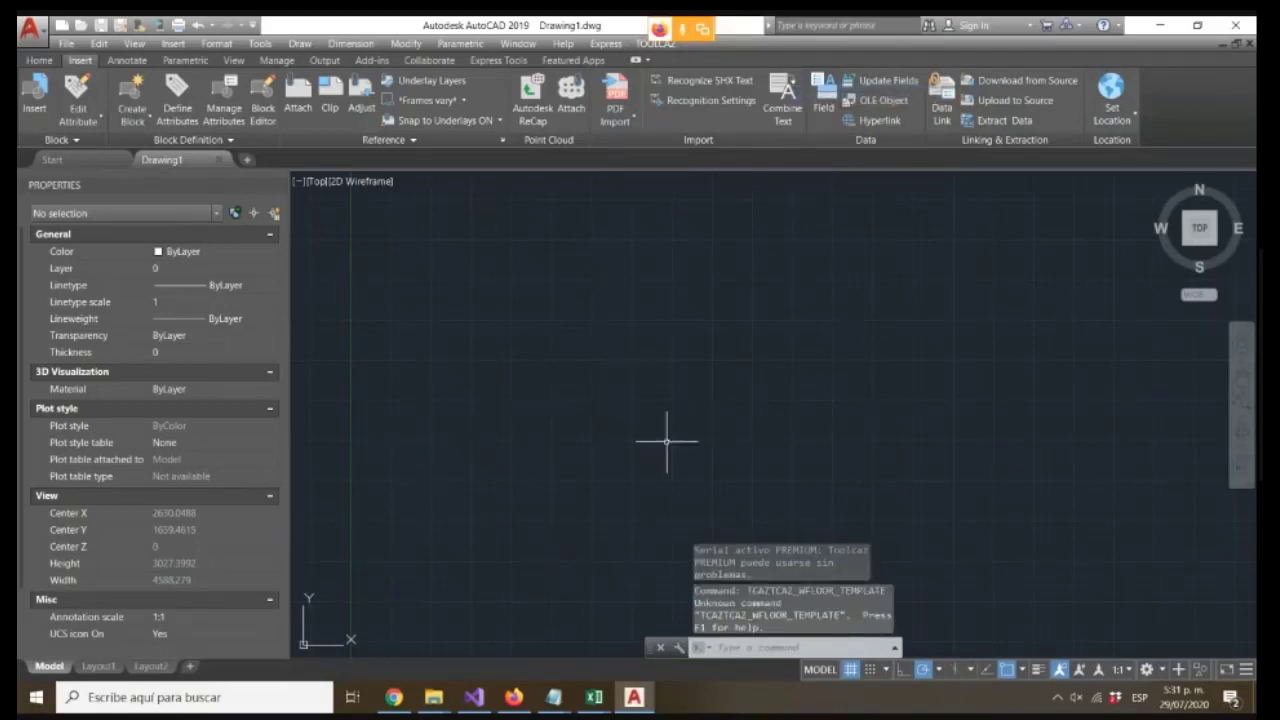
Generate the sewer plan template and save it as SEWER_ToolcazTemplate.xlsx in the Ejemplo folder
{"action": "left_click", "coordinate": [657, 46]}
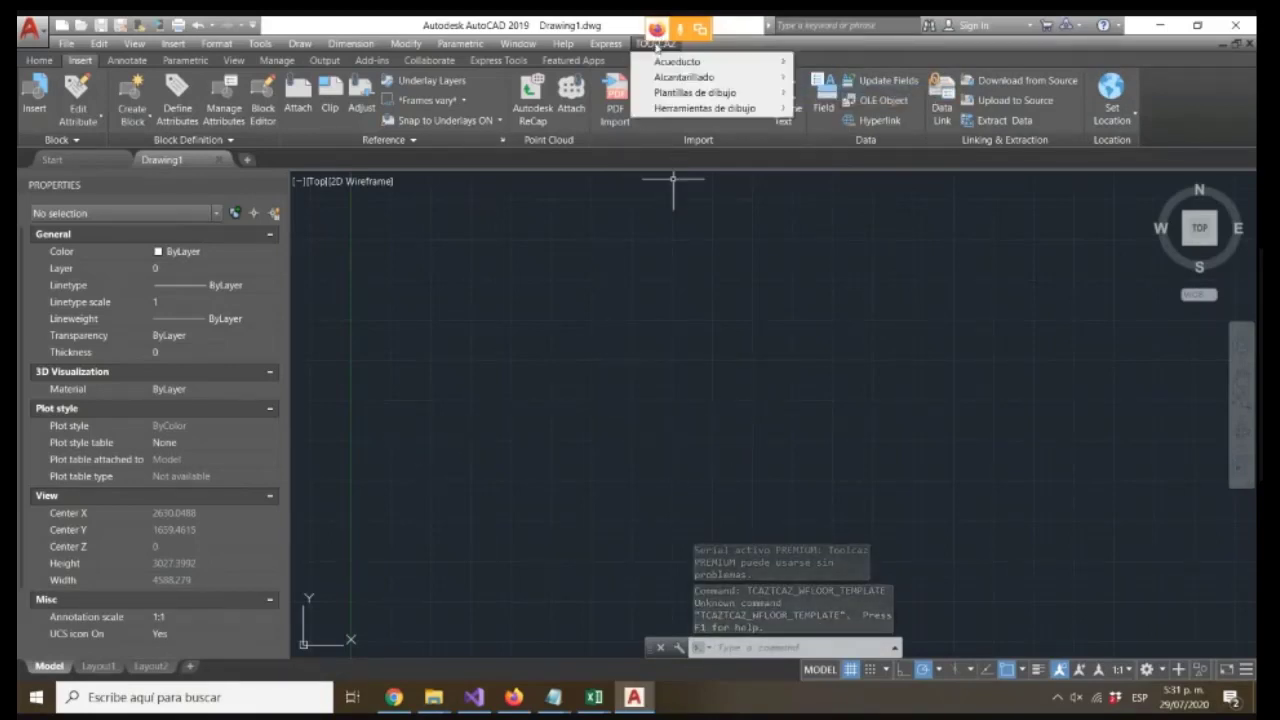
{"action": "mouse_move", "coordinate": [760, 95]}
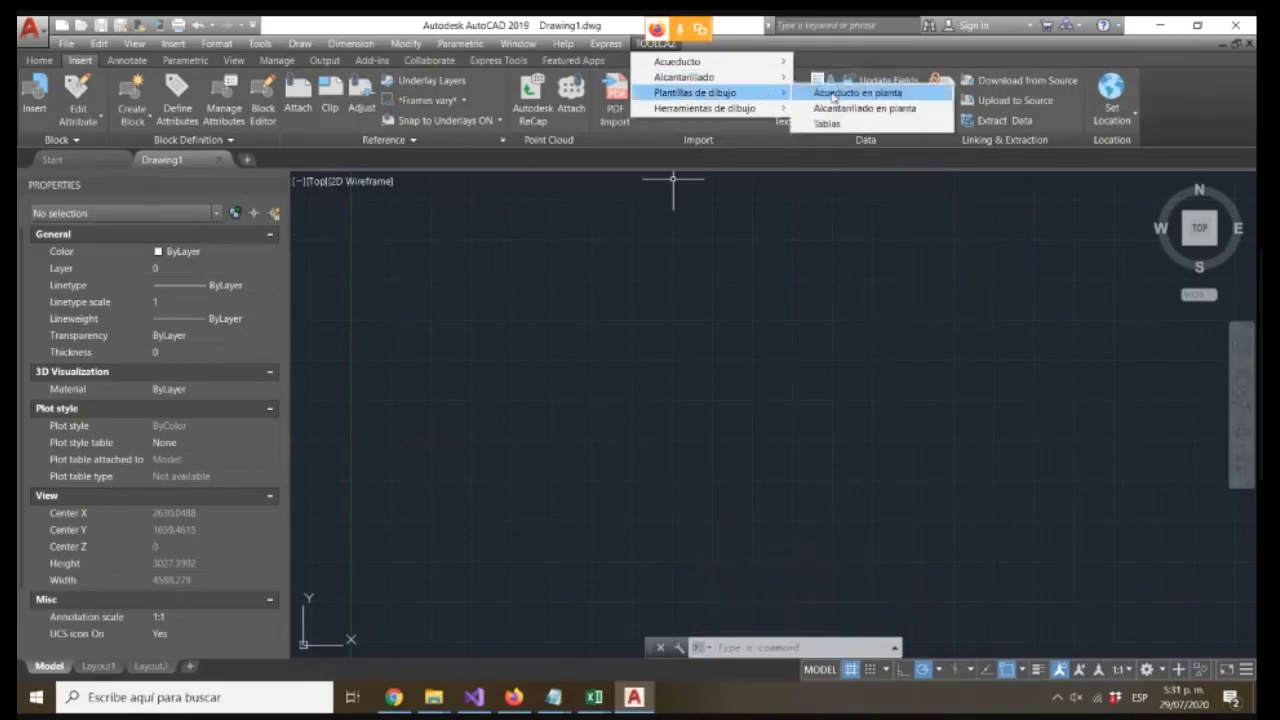
{"action": "left_click", "coordinate": [854, 111]}
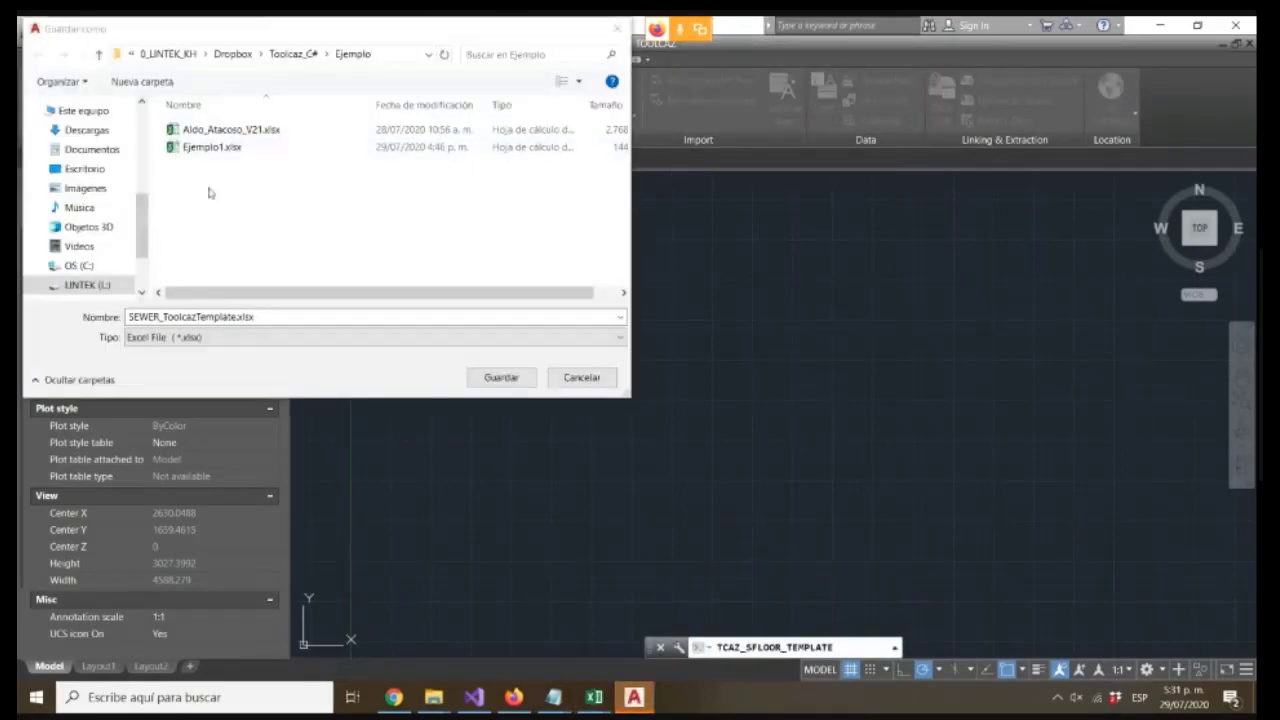
{"action": "left_click", "coordinate": [475, 376]}
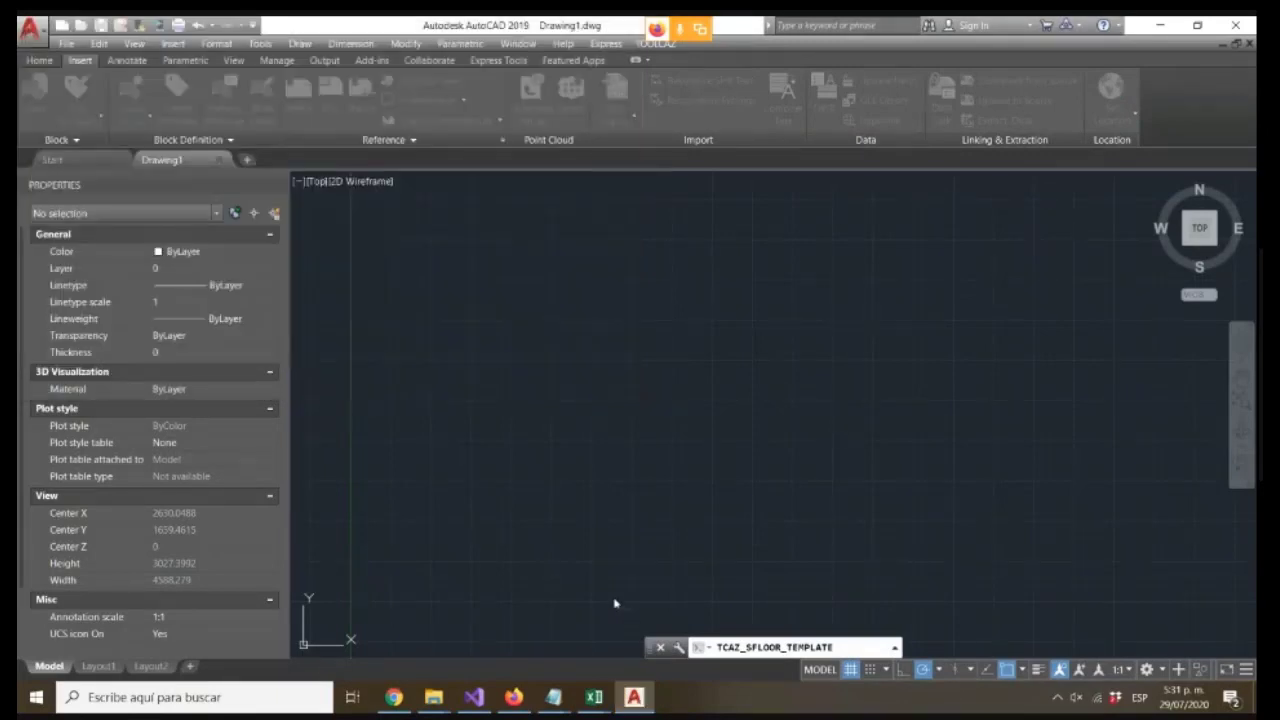
Open SEWER_ToolcazTemplate.xlsx from the Ejemplo folder
{"action": "left_click", "coordinate": [682, 390]}
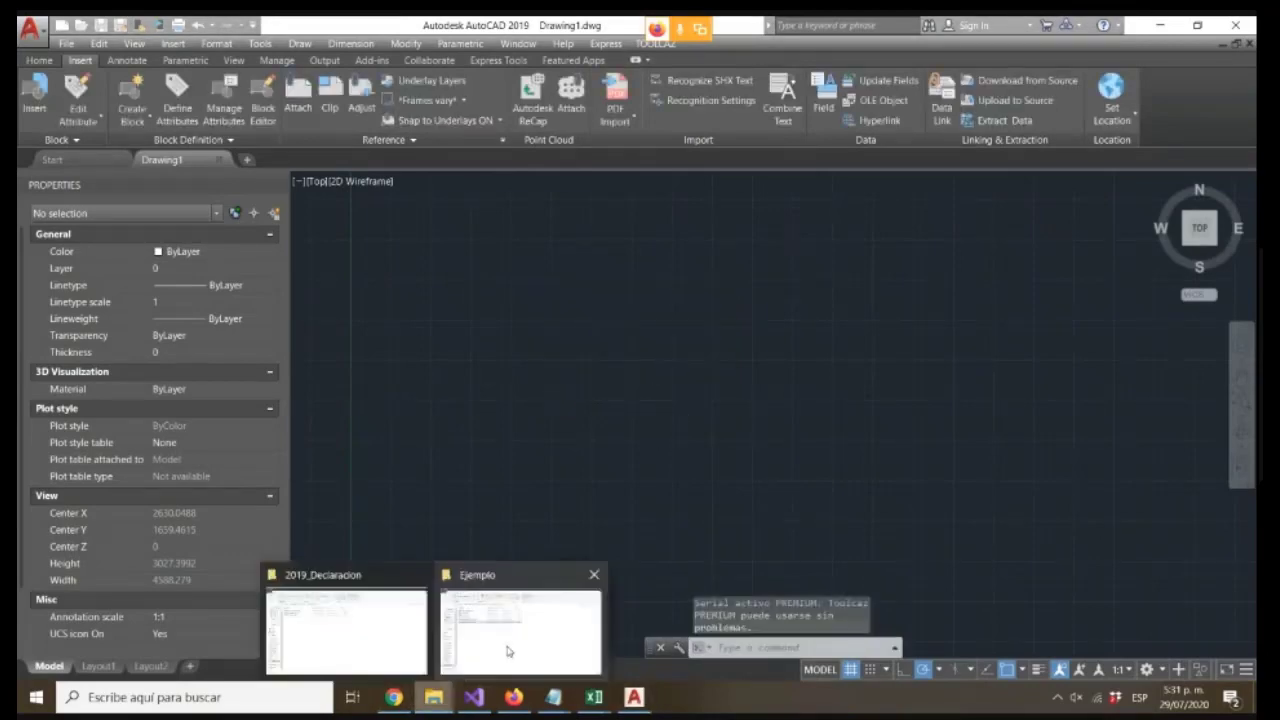
{"action": "left_click", "coordinate": [505, 653]}
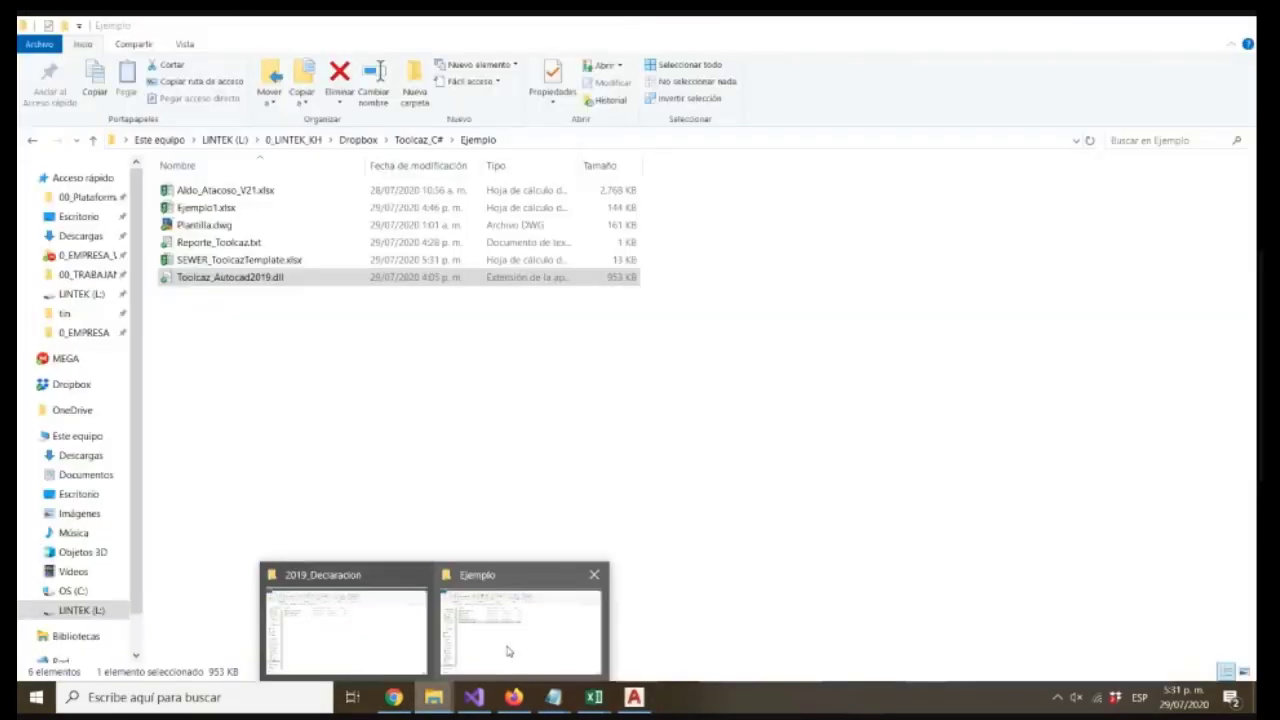
{"action": "double_click", "coordinate": [240, 260]}
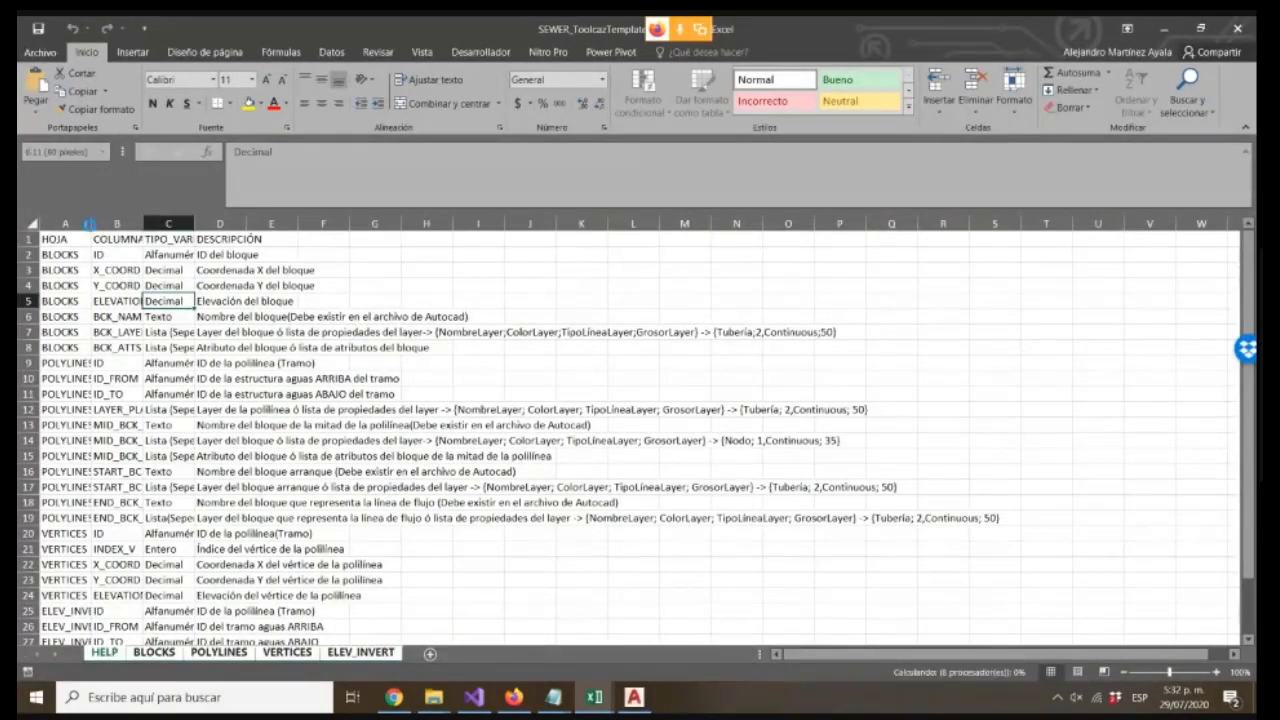
Autofit columns A to C of the template's HELP sheet and review its entries and the BLOCKS sheet
{"action": "double_click", "coordinate": [91, 223]}
{"action": "double_click", "coordinate": [162, 223]}
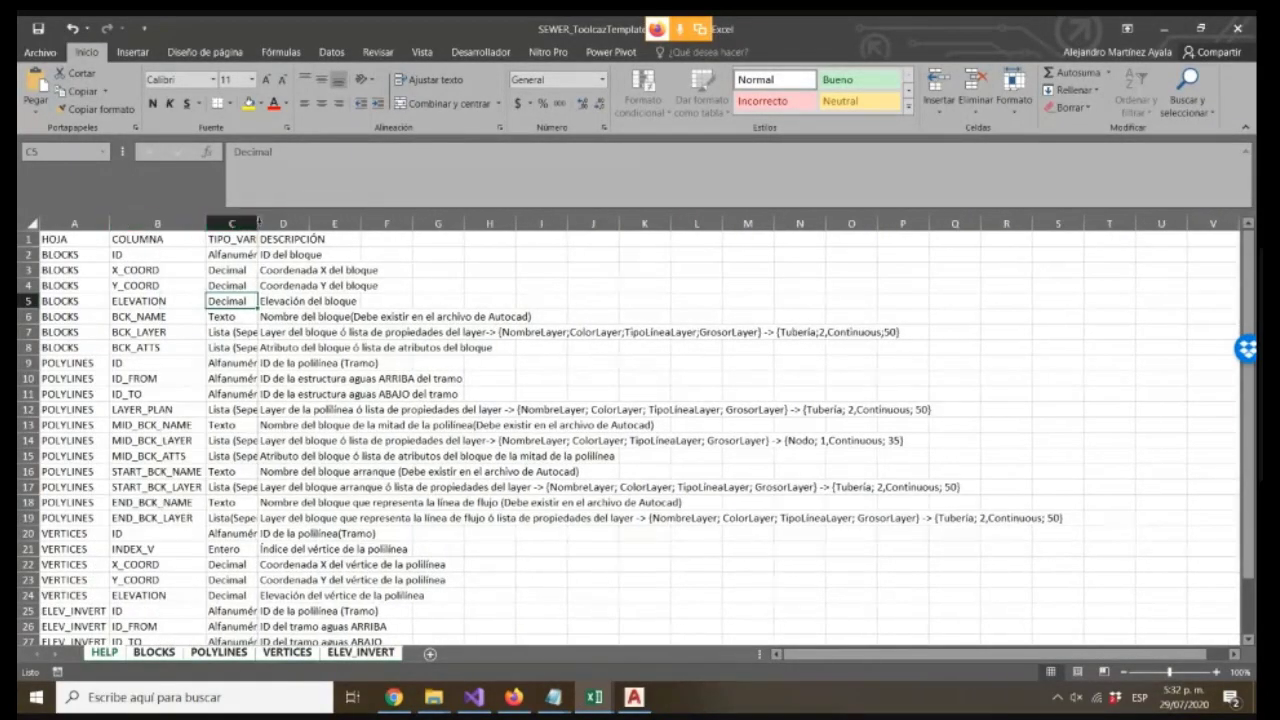
{"action": "double_click", "coordinate": [257, 223]}
{"action": "scroll", "coordinate": [242, 510], "scroll_direction": "down", "scroll_amount": 3}
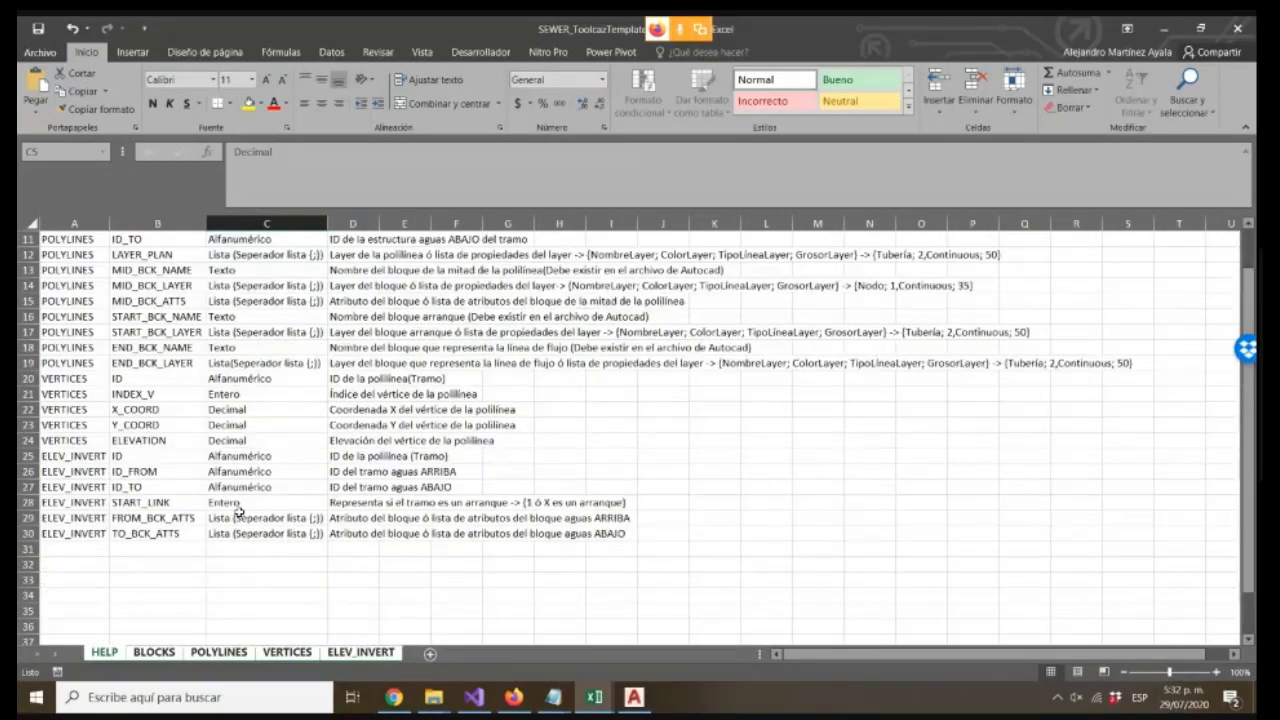
{"action": "scroll", "coordinate": [232, 514], "scroll_direction": "down", "scroll_amount": 3}
{"action": "left_click", "coordinate": [154, 652]}
{"action": "left_click", "coordinate": [106, 652]}
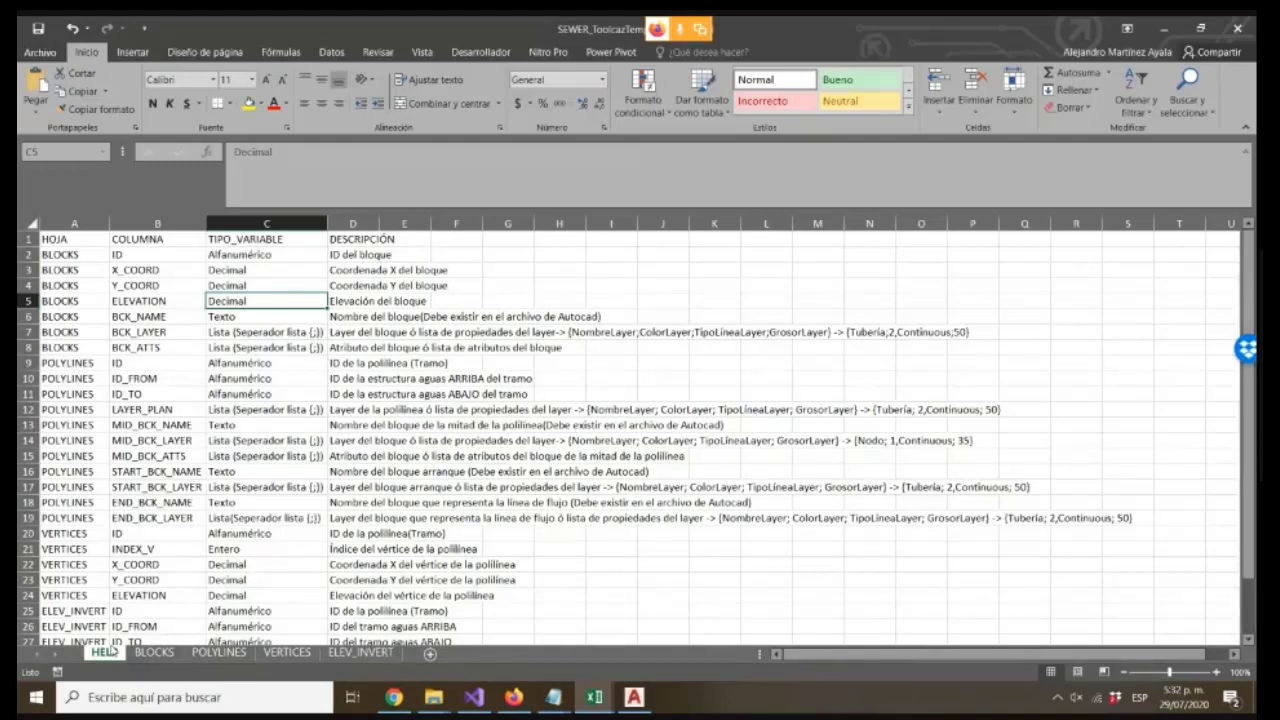
Switch to the Ejemplo1 workbook, open its PROFILE sheet and select the ID_FROM and ID_TO cells in rows 2 to 4
{"action": "left_click", "coordinate": [594, 697]}
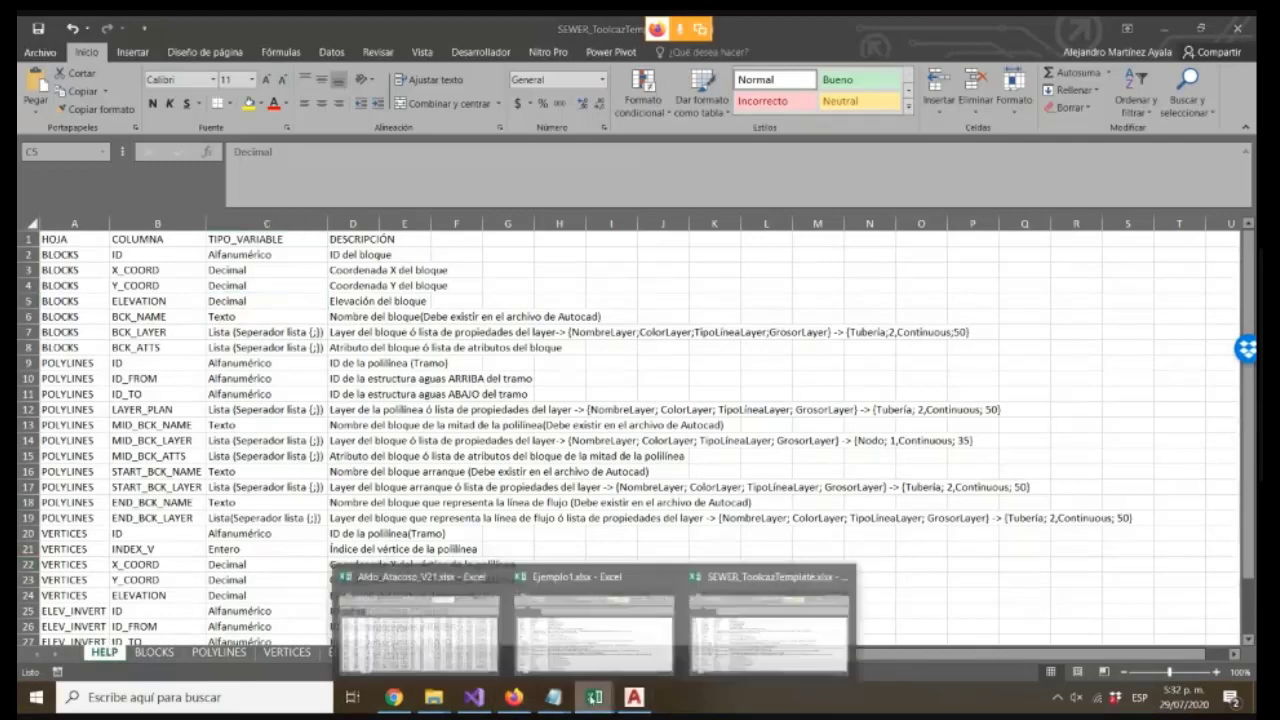
{"action": "left_click", "coordinate": [568, 634]}
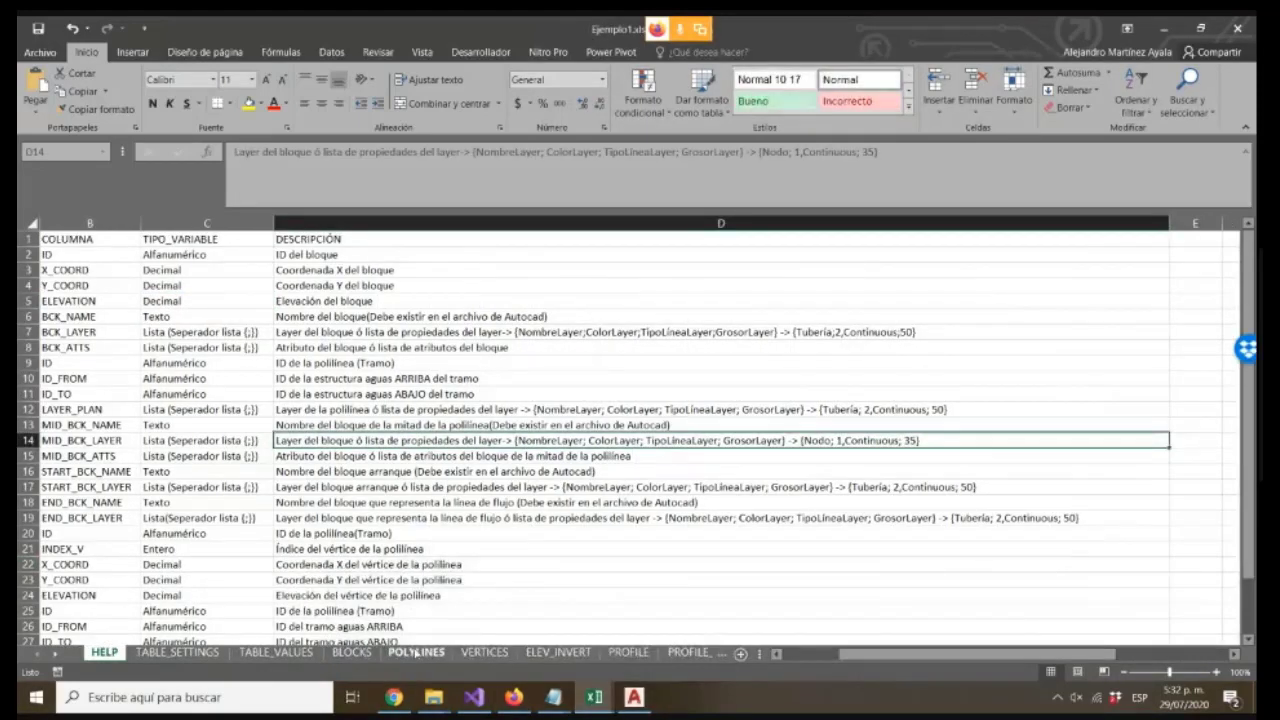
{"action": "left_click", "coordinate": [628, 652]}
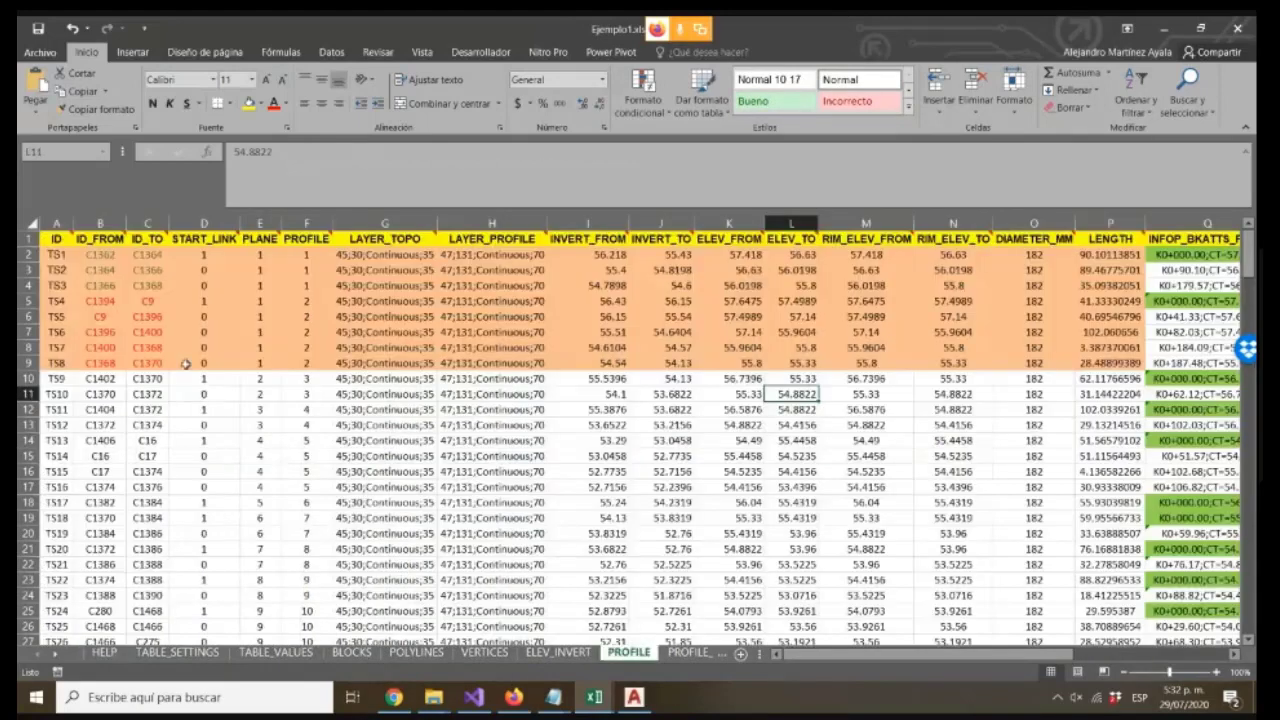
{"action": "left_click_drag", "start_coordinate": [100, 255], "coordinate": [158, 287]}
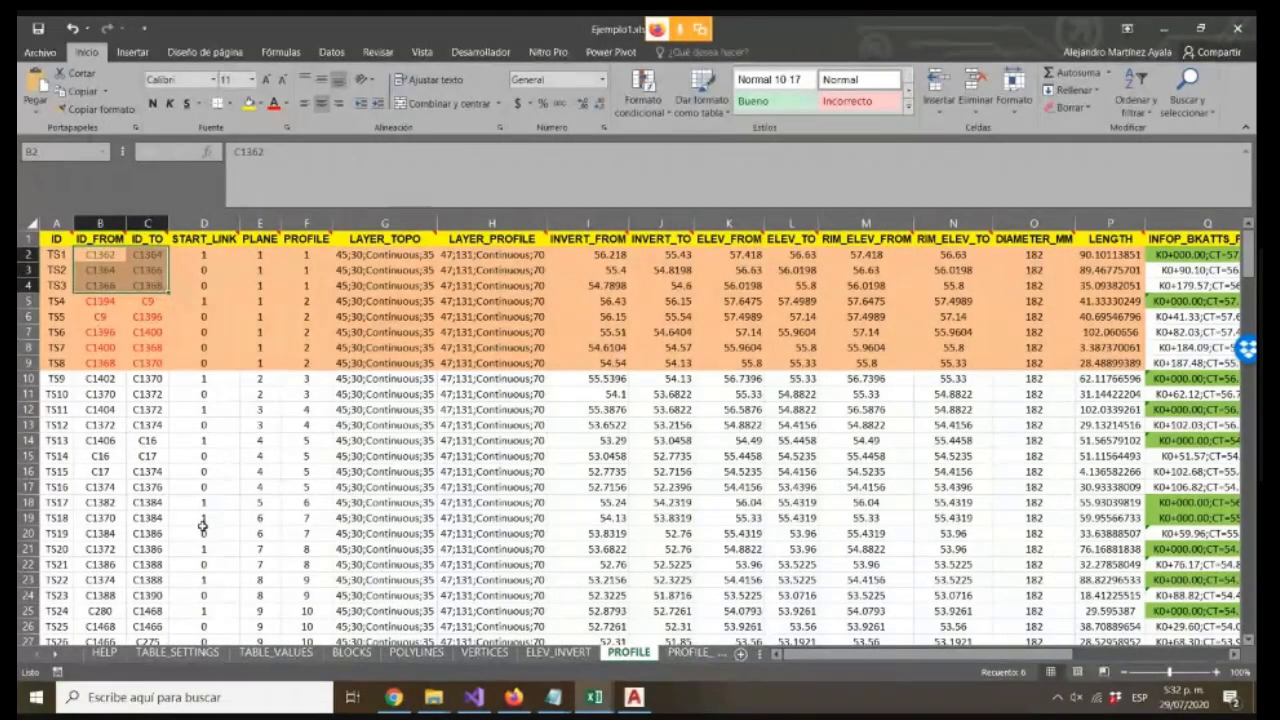